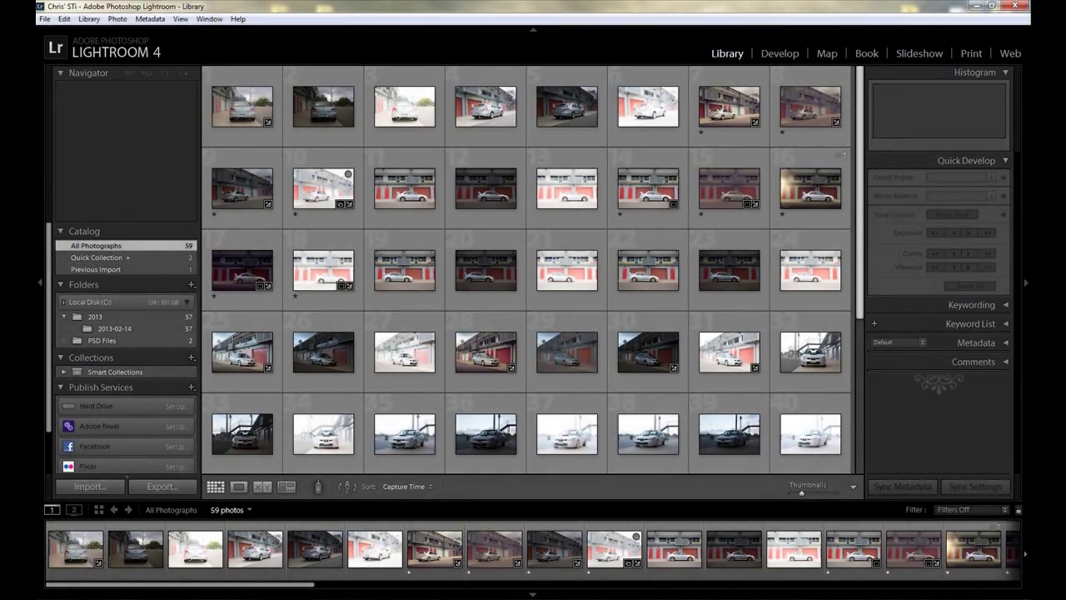
pyautogui.scroll(-1, 527, 275)
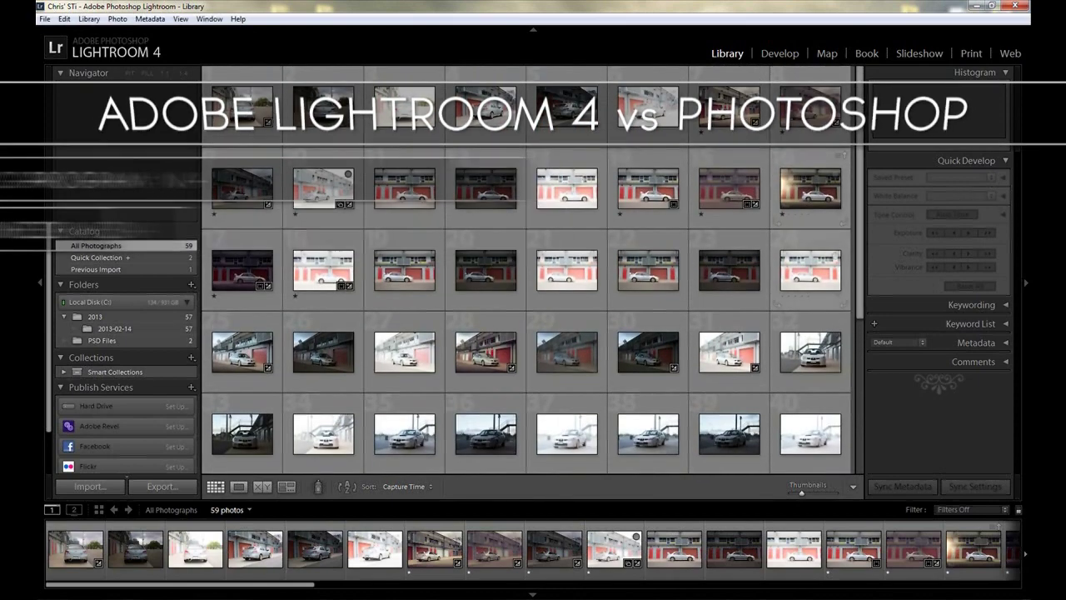
pyautogui.press('=')
pyautogui.press('=')
pyautogui.press('=')
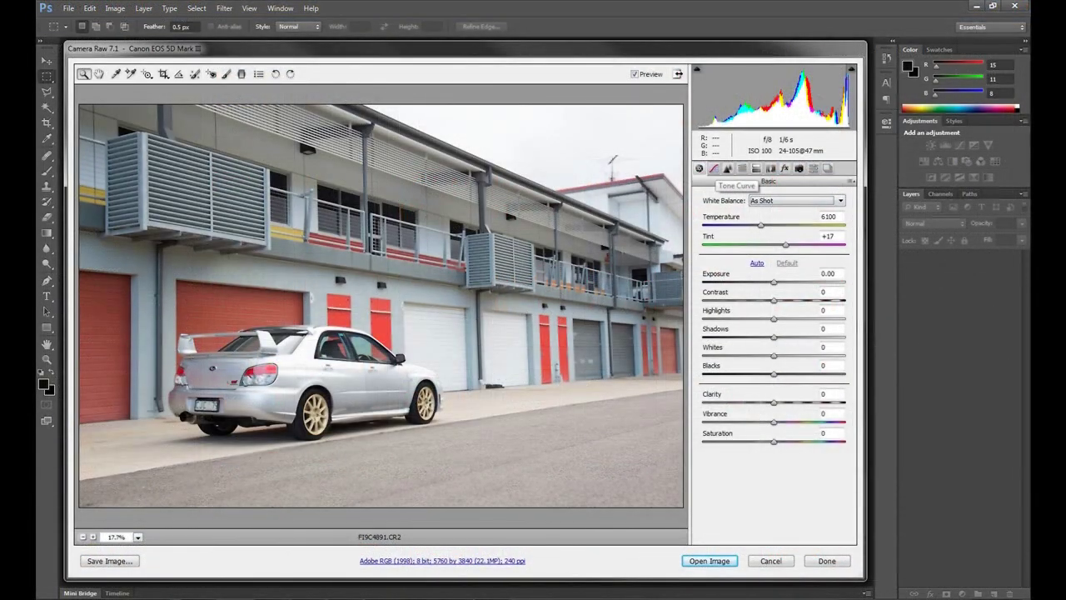
# In Photoshop's Camera Raw, look through the adjustment categories from Tone Curve to Camera Calibration for FI9C4891.CR2.
pyautogui.click(714, 168)
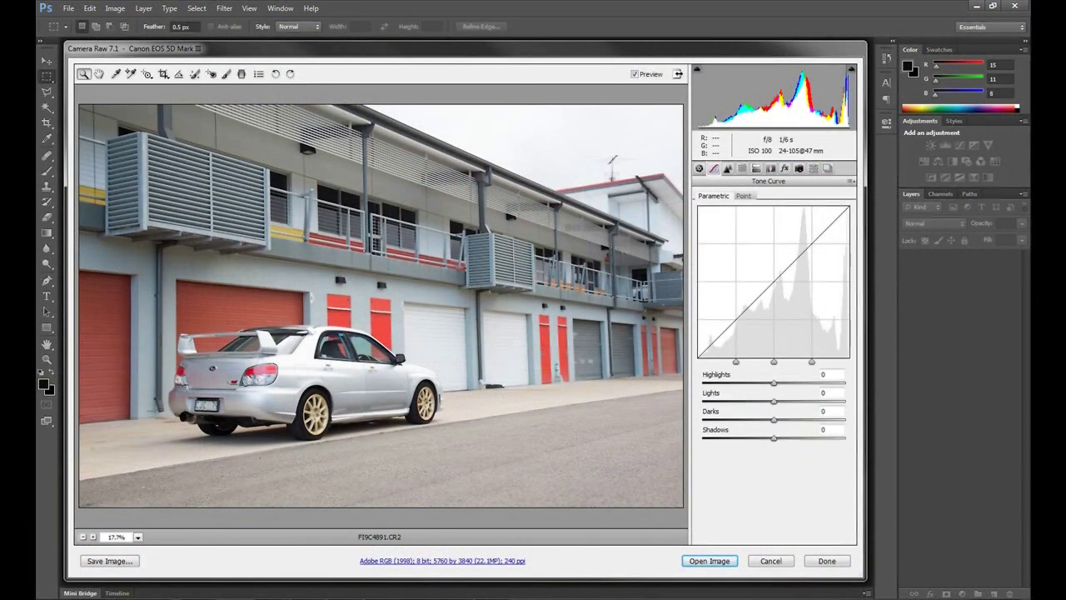
pyautogui.click(727, 168)
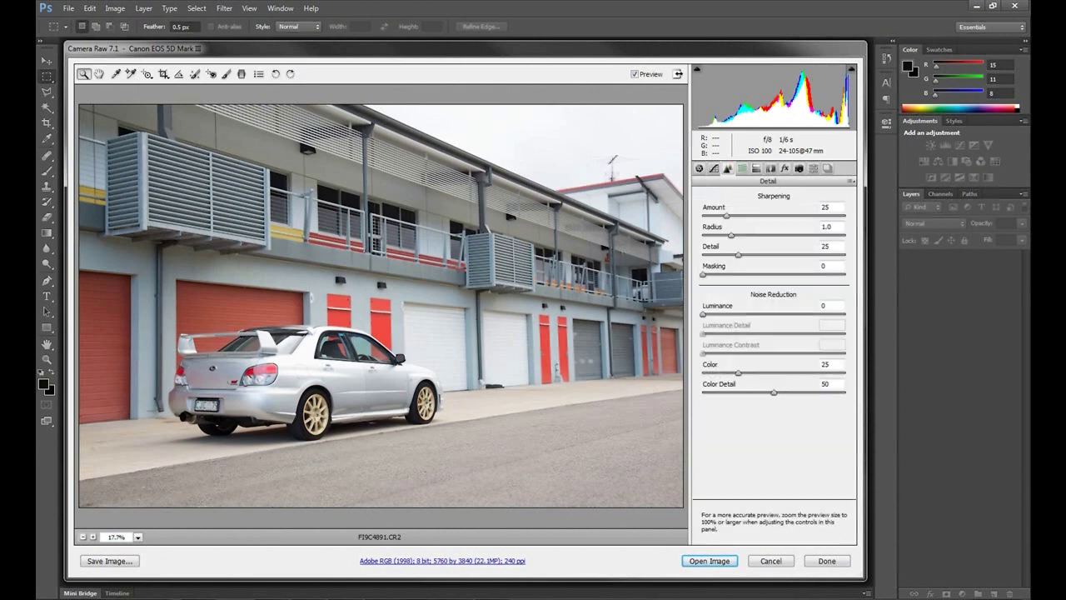
pyautogui.click(742, 168)
pyautogui.click(755, 168)
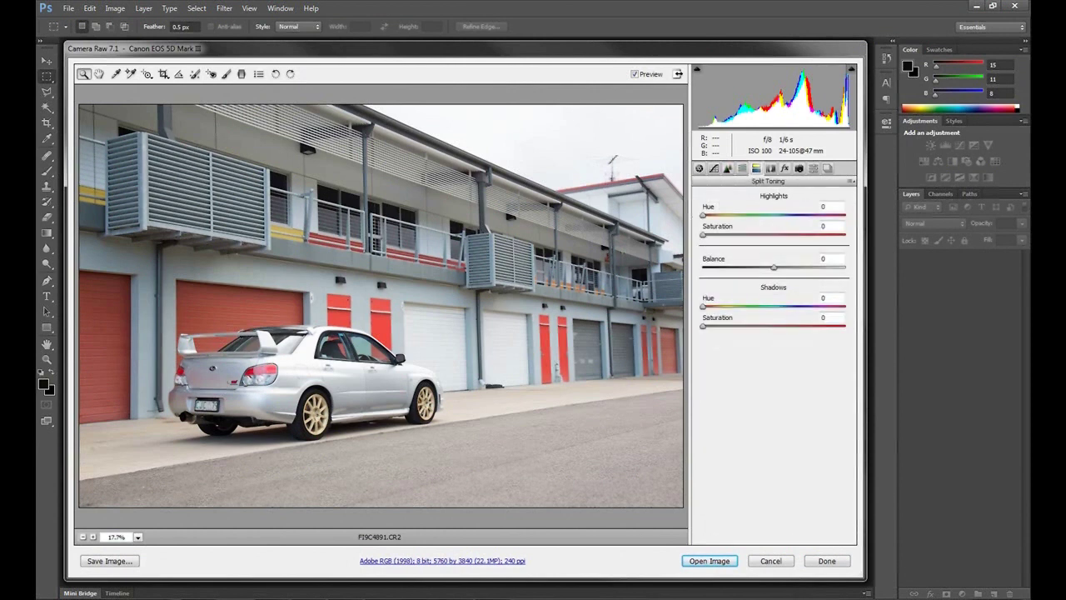
pyautogui.click(770, 169)
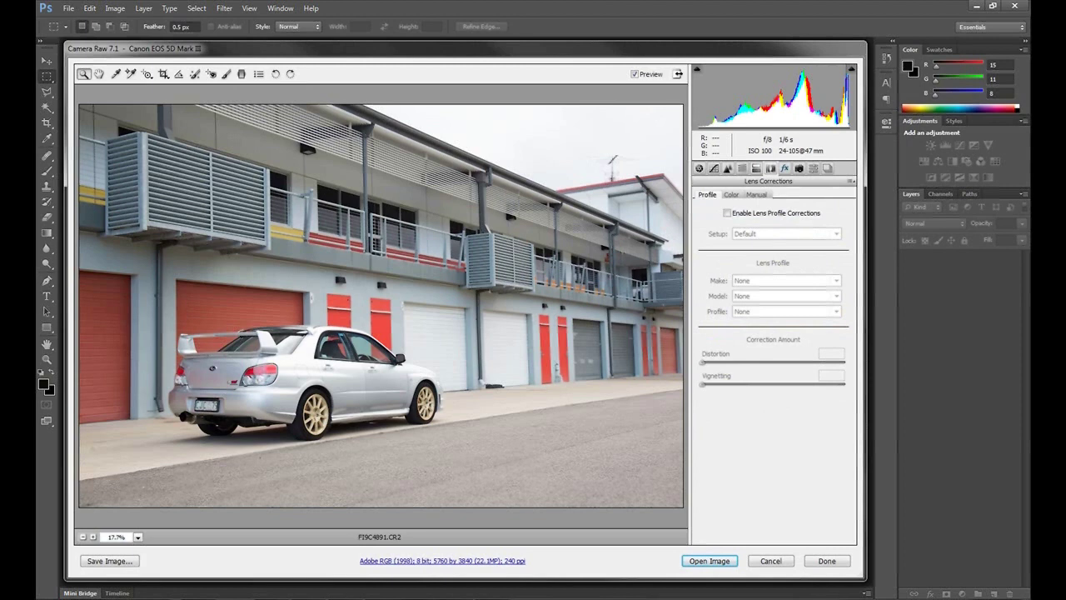
pyautogui.click(784, 168)
pyautogui.click(799, 169)
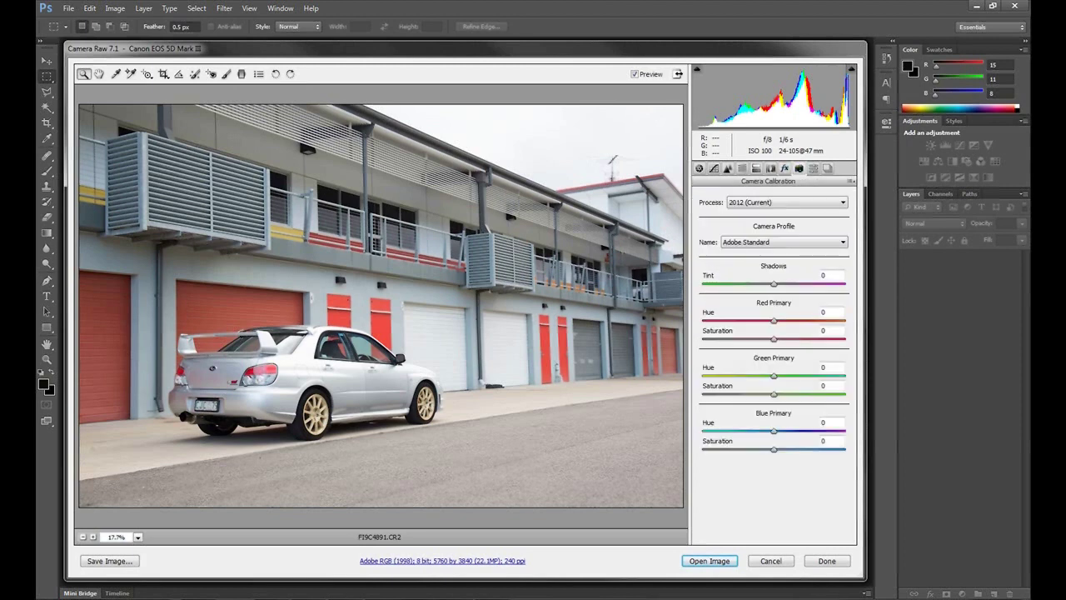
pyautogui.click(813, 169)
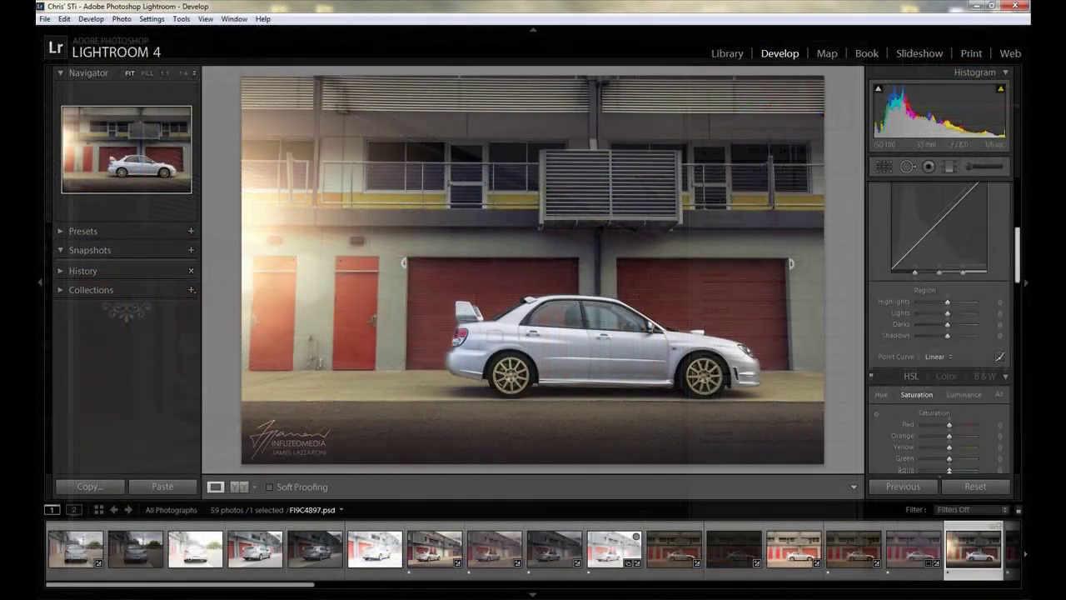
# In Lightroom, review the Develop adjustments for FI9C4897.psd down to Camera Calibration, and view the photo in the Library.
pyautogui.scroll(-5, 939, 328)
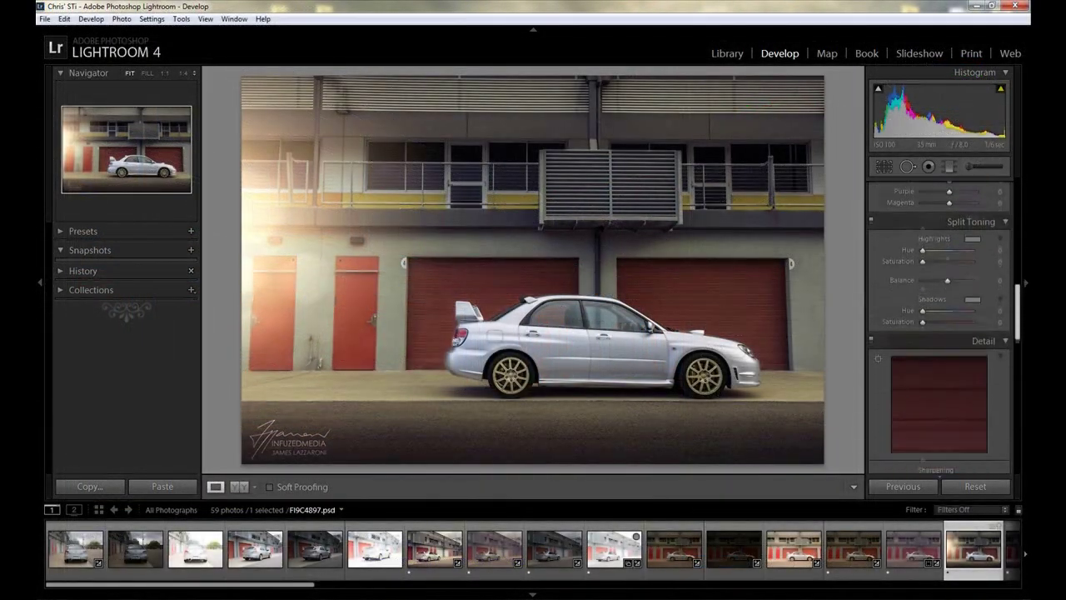
pyautogui.scroll(-8, 939, 328)
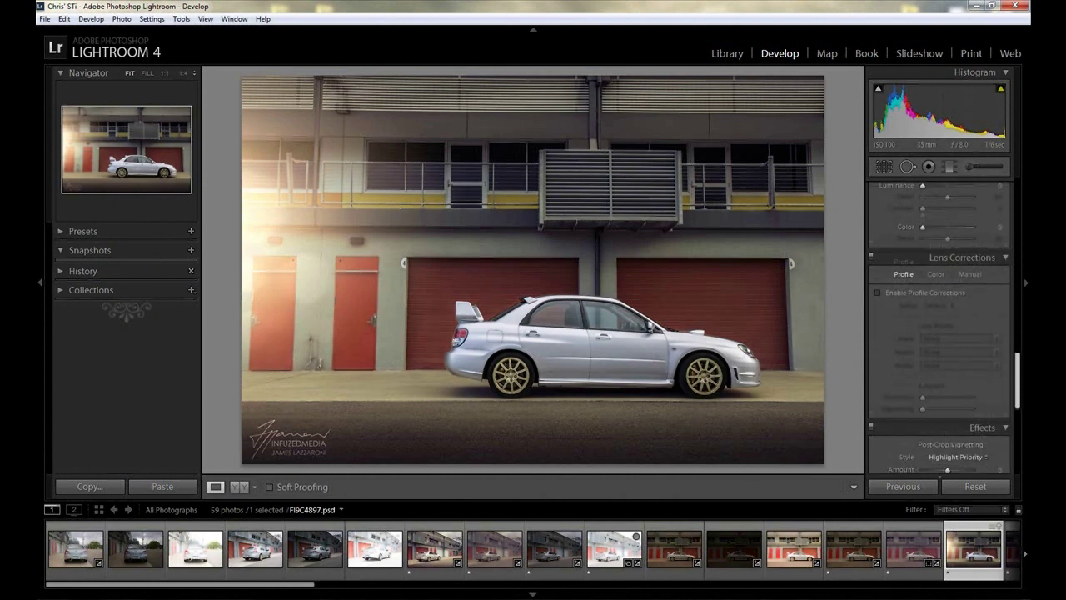
pyautogui.scroll(-8, 940, 328)
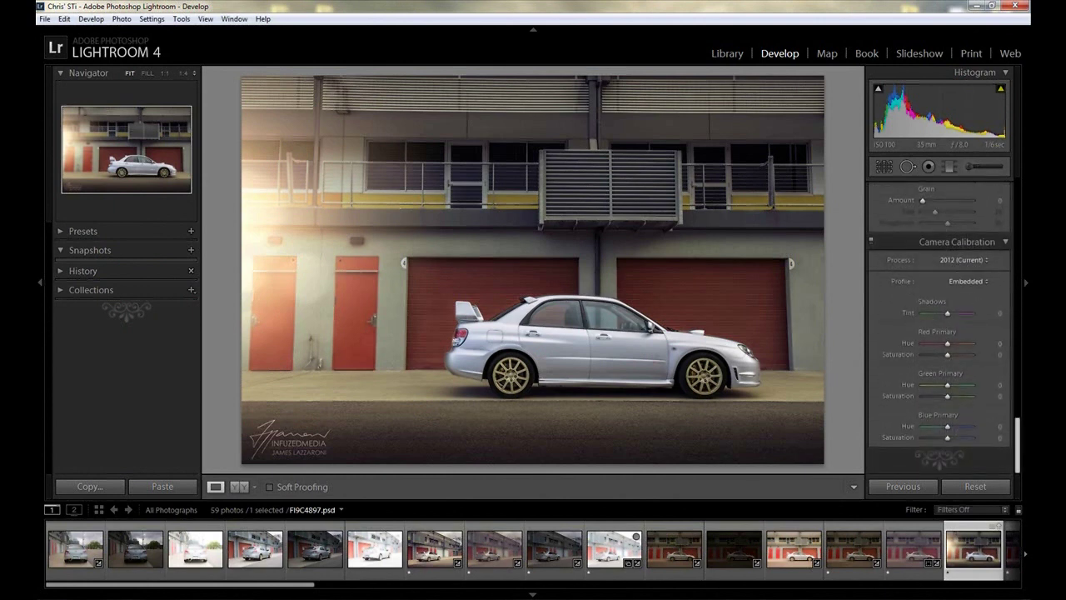
pyautogui.scroll(20, 940, 328)
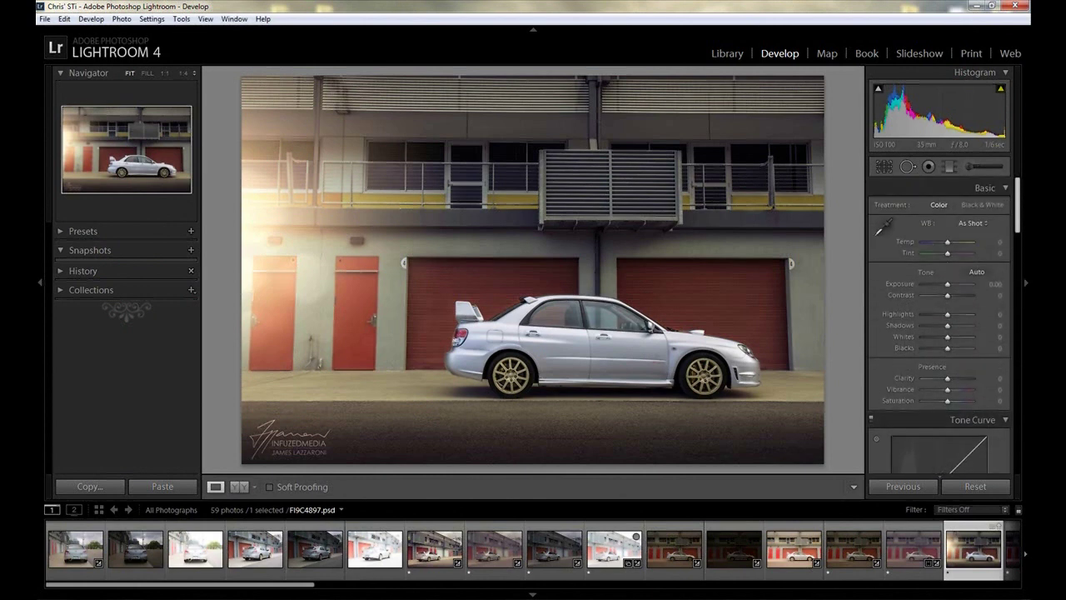
pyautogui.press('e')
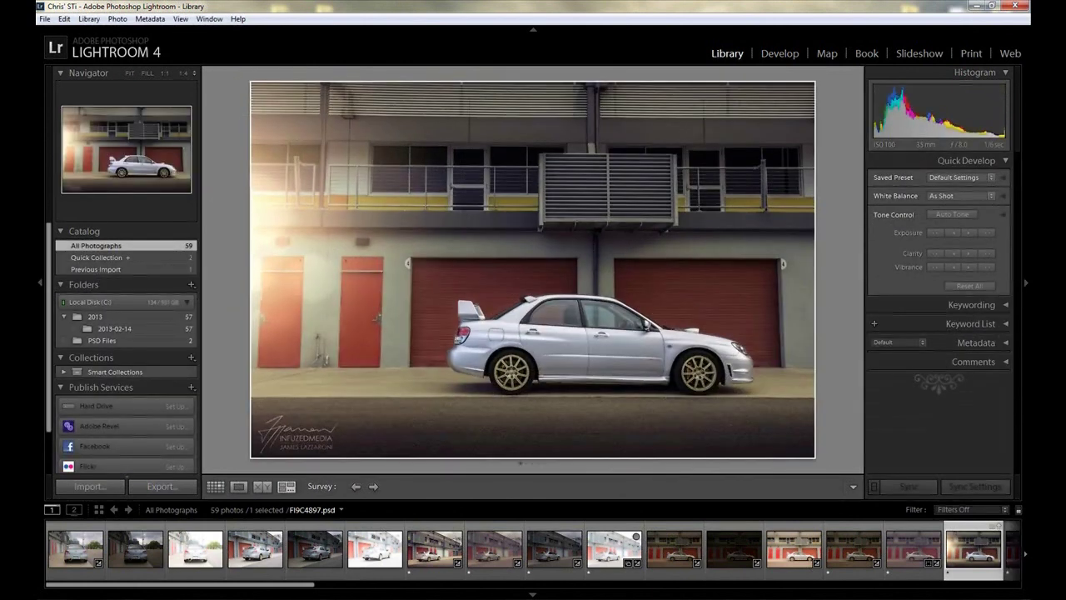
pyautogui.press('d')
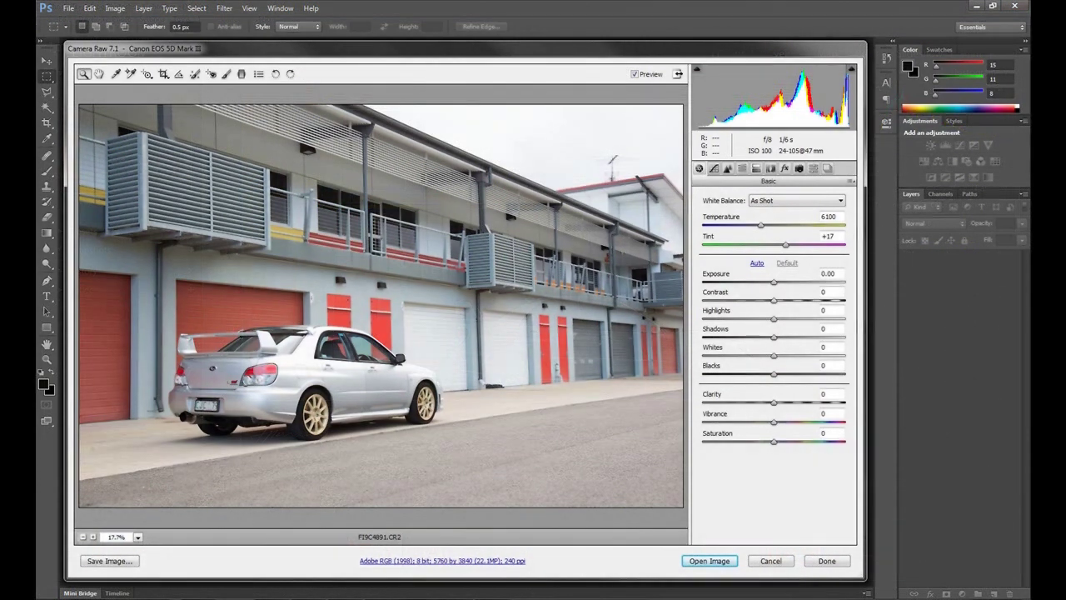
# In Camera Raw, set Exposure to -0.65, Highlights to -100, Clarity to +21 and Saturation to -15, and open the photo in Photoshop.
pyautogui.moveTo(774, 281); pyautogui.dragTo(764, 282)
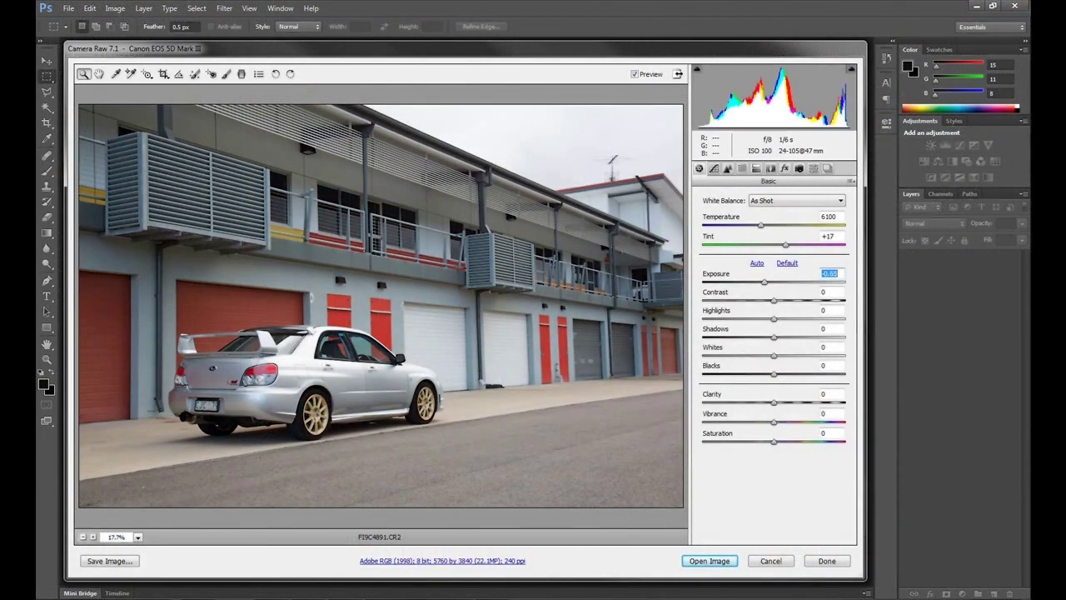
pyautogui.moveTo(723, 318); pyautogui.dragTo(703, 318)
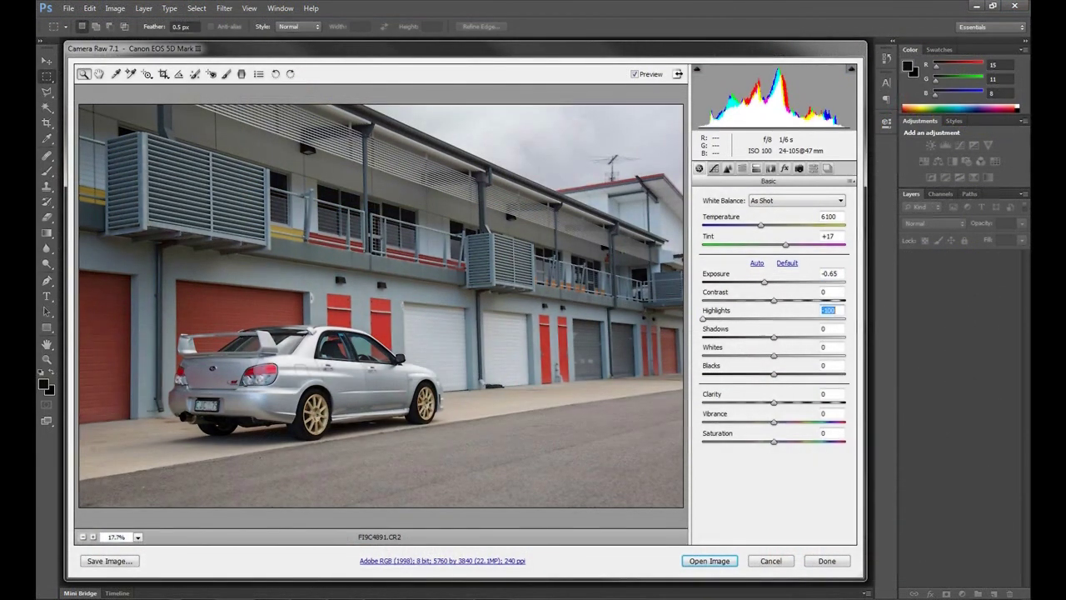
pyautogui.write('18')
pyautogui.press('Return')
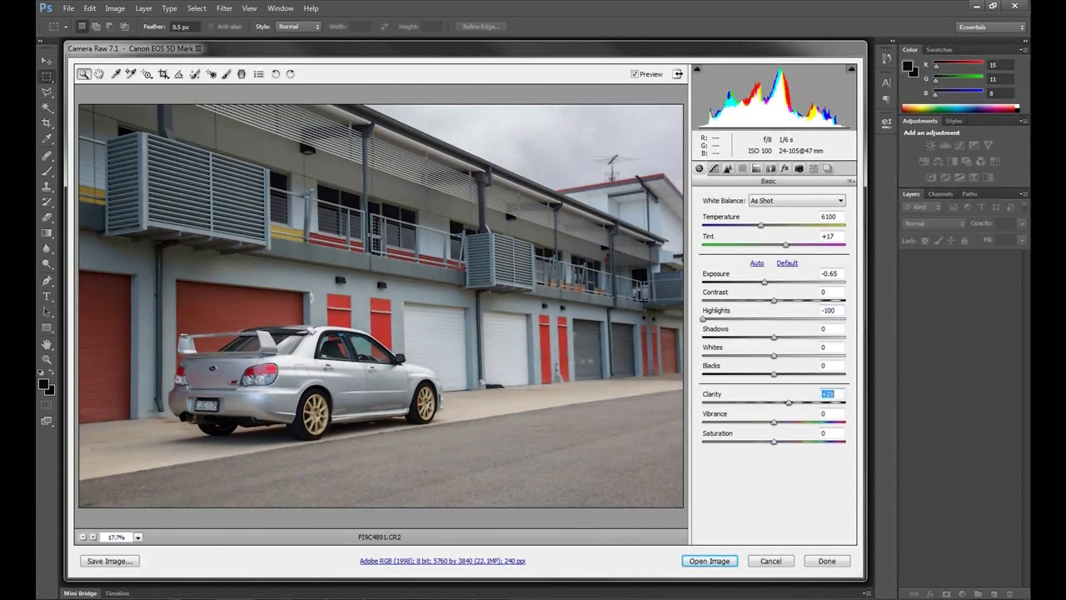
pyautogui.moveTo(774, 442); pyautogui.dragTo(764, 442)
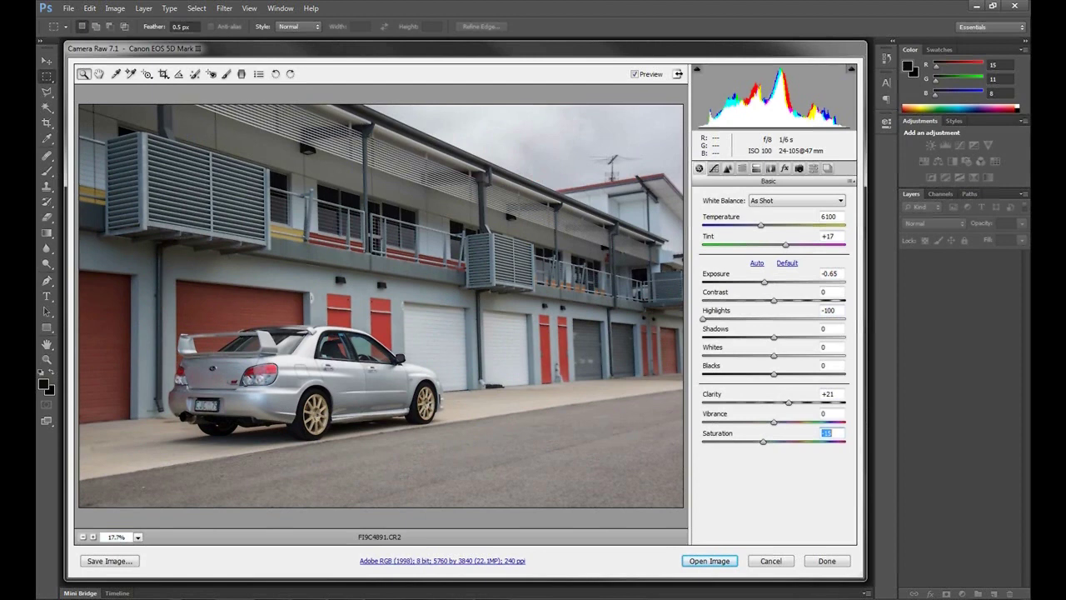
pyautogui.press('Return')
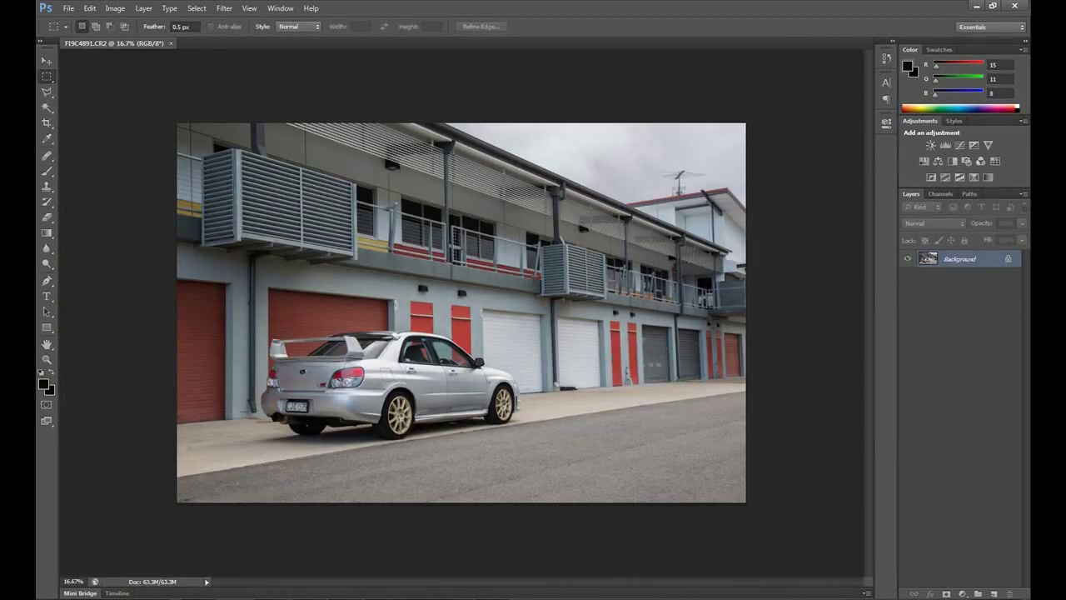
# Add a Curves adjustment layer above the background and shape a slight S-curve that darkens the shadows and lifts the highlights.
pyautogui.click(962, 594)
pyautogui.click(944, 404)
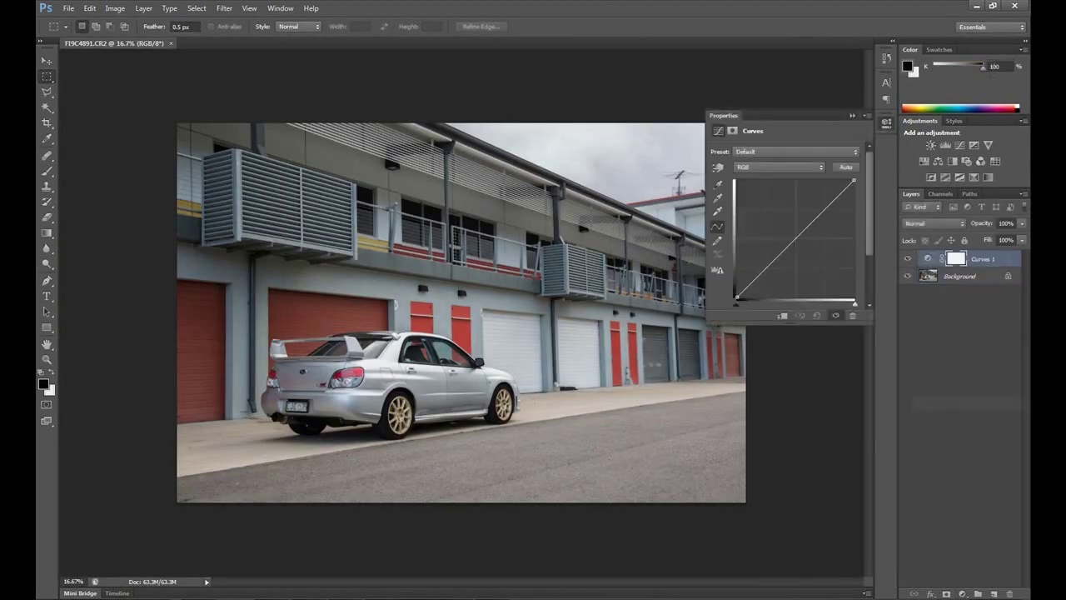
pyautogui.moveTo(764, 271); pyautogui.dragTo(763, 274)
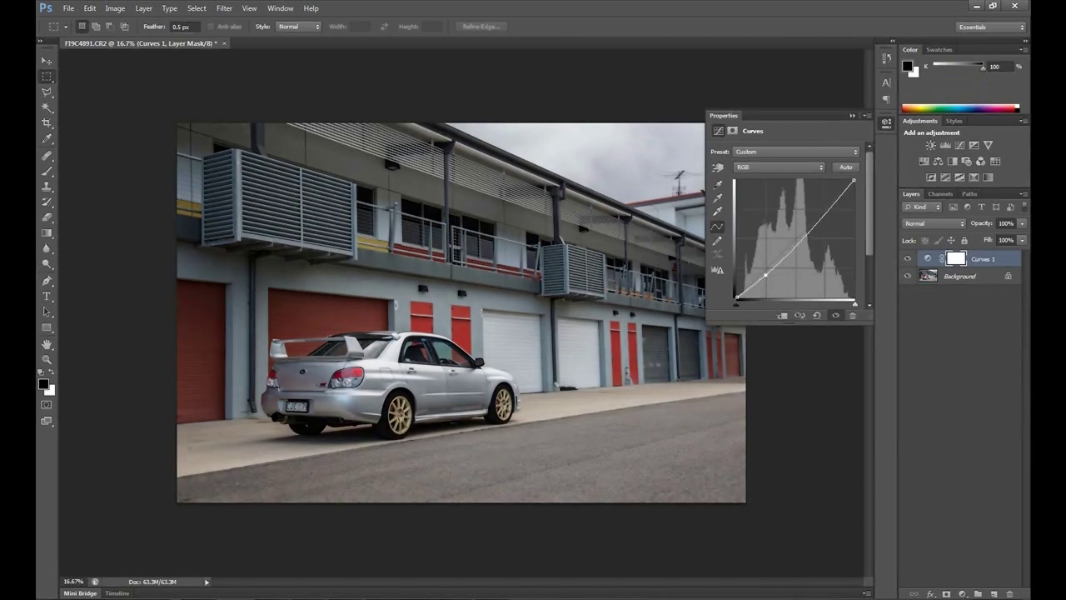
pyautogui.moveTo(824, 211); pyautogui.dragTo(826, 203)
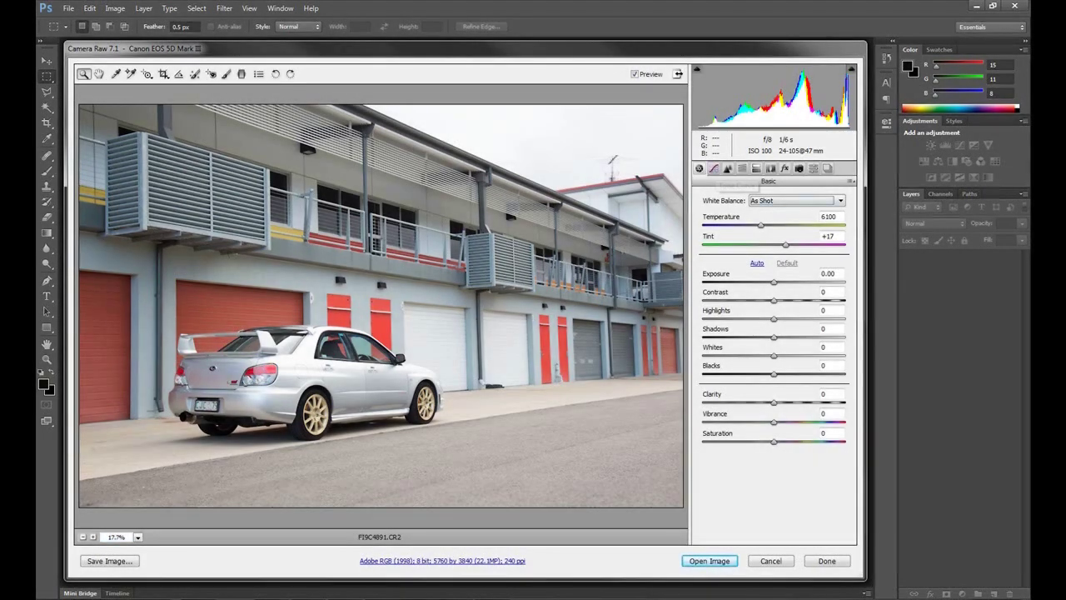
# Examine Camera Raw's Tone Curve, Detail, HSL / Grayscale, Split Toning, Lens Corrections and Effects controls for the unedited raw photo.
pyautogui.click(727, 168)
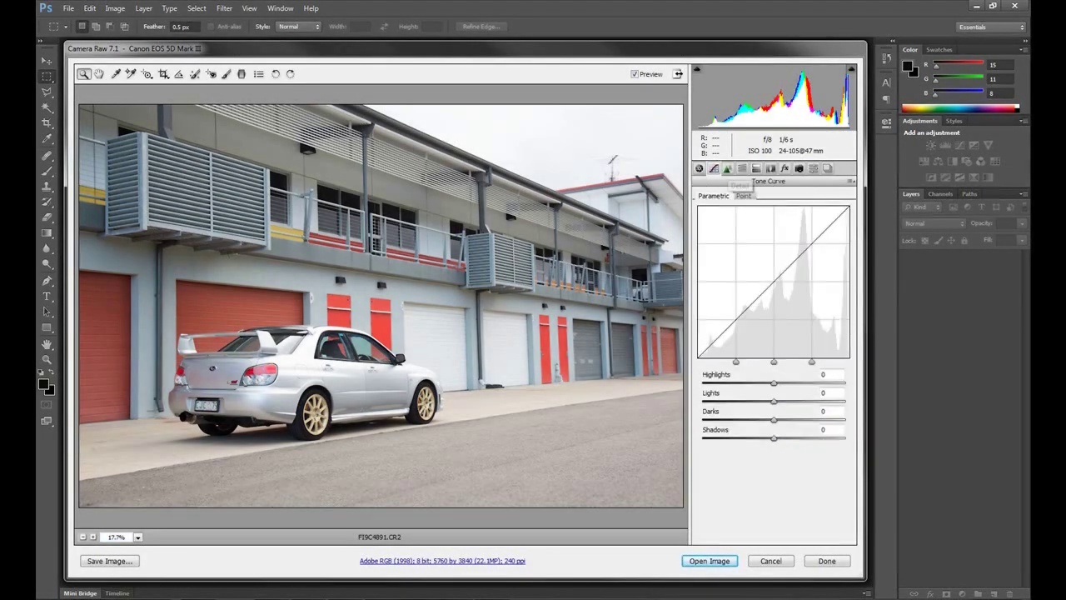
pyautogui.click(728, 169)
pyautogui.click(741, 169)
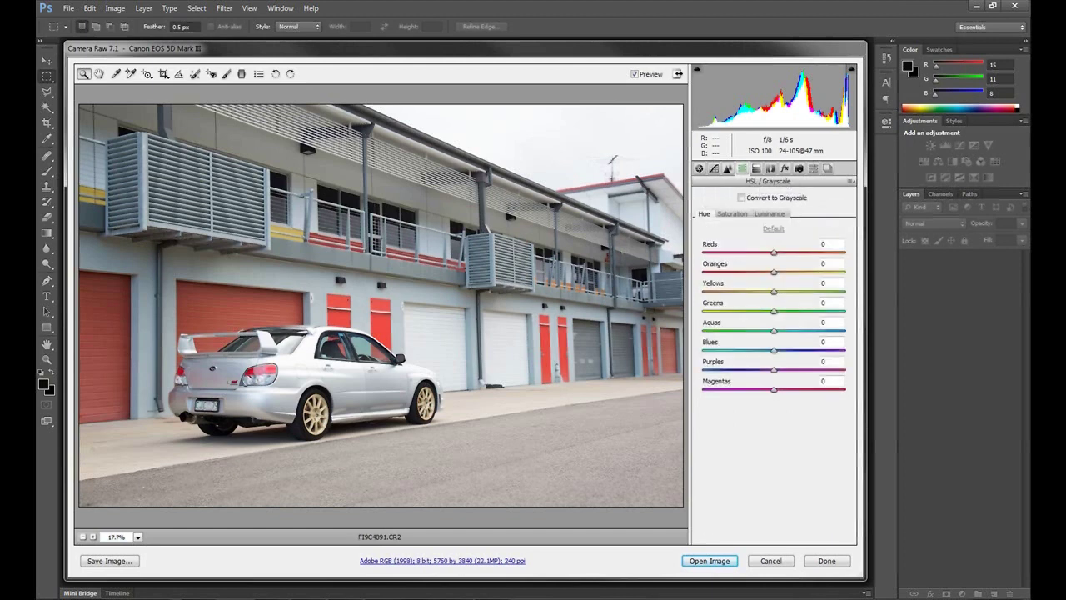
pyautogui.click(757, 168)
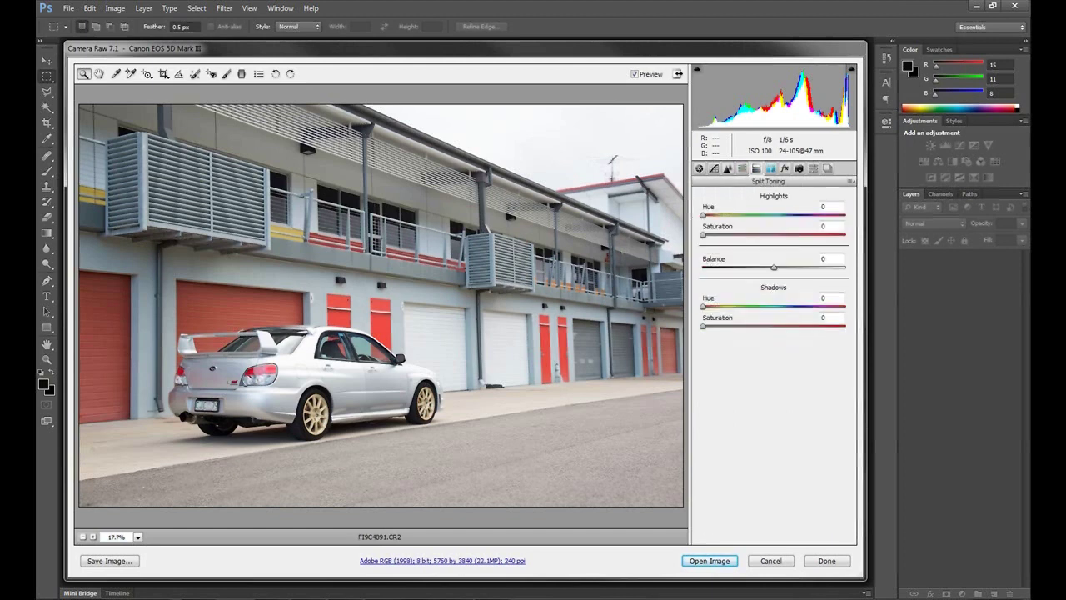
pyautogui.click(770, 168)
pyautogui.click(784, 168)
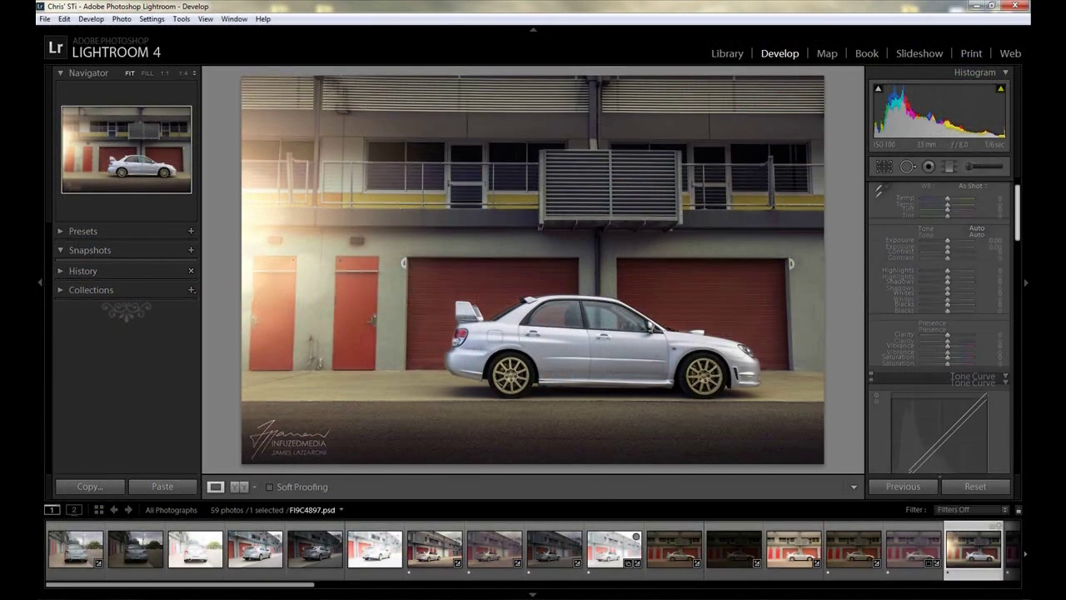
# Switch to Lightroom and examine the matching Develop controls from Basic through Tone Curve, HSL and Split Toning to Detail.
pyautogui.scroll(-6, 939, 328)
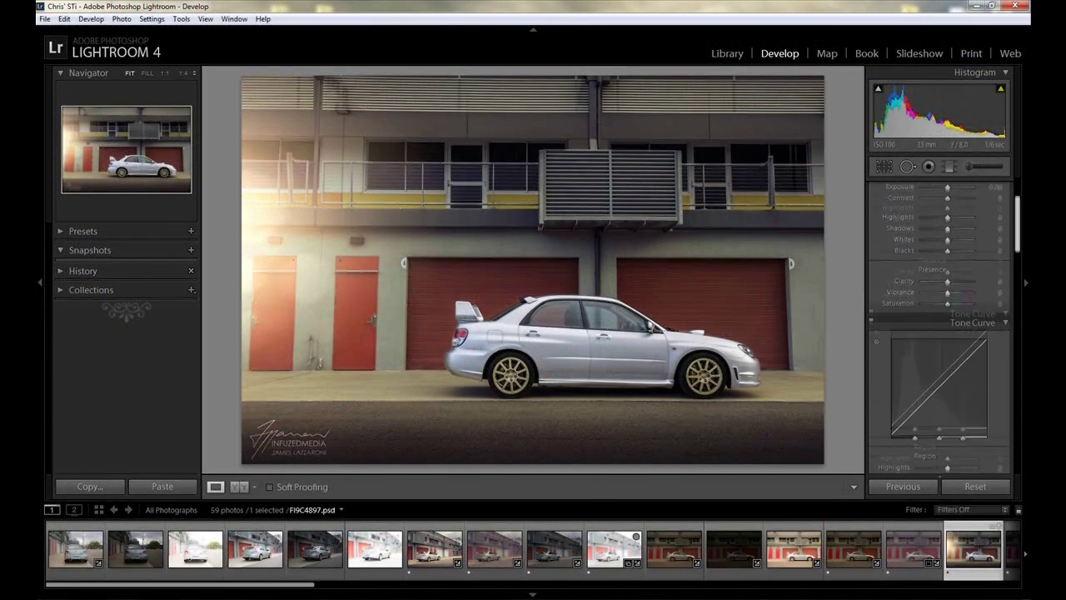
pyautogui.scroll(-5, 940, 333)
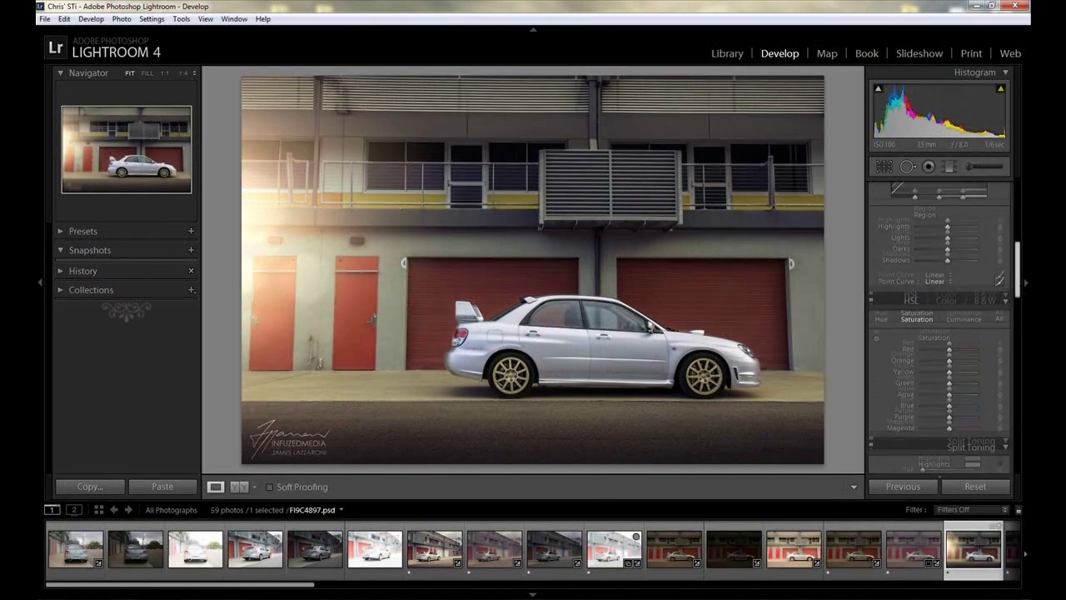
pyautogui.scroll(-5, 939, 325)
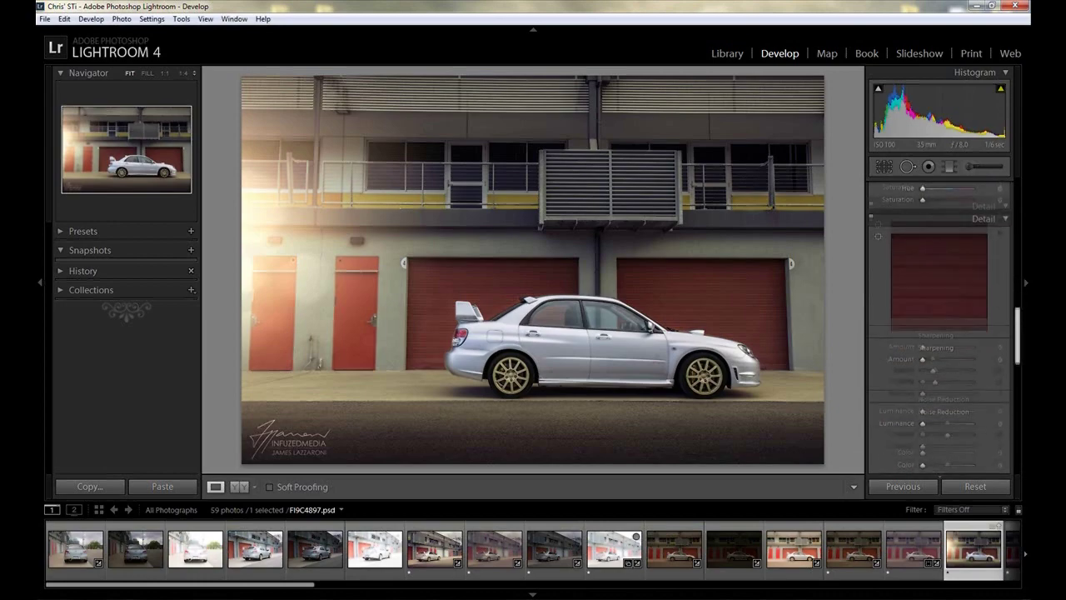
pyautogui.scroll(-3, 940, 325)
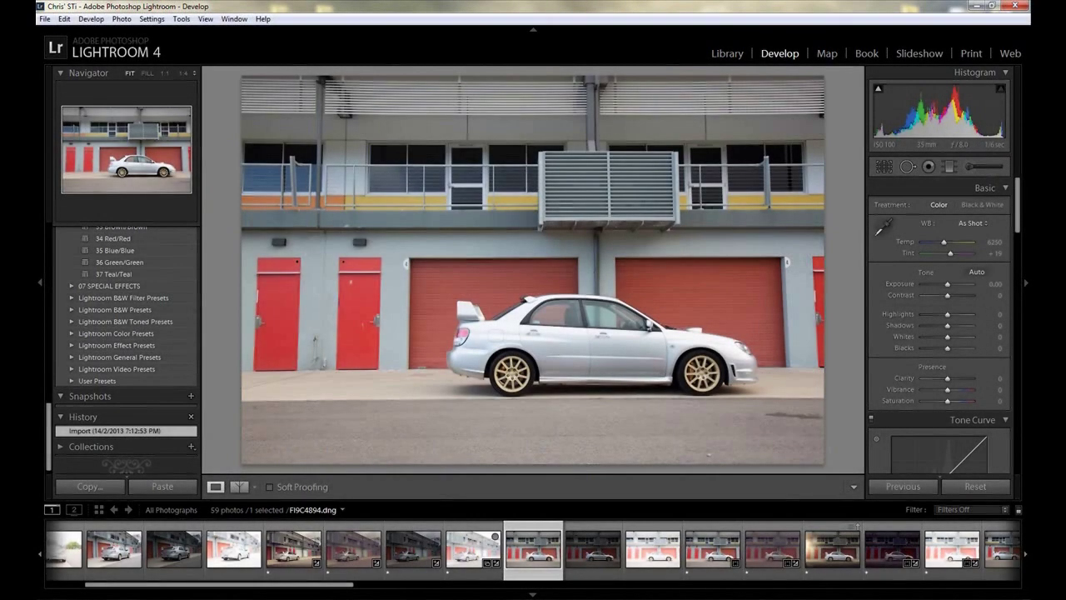
# Set Exposure to -1.55, Highlights to -98 and Temp to 9195 on FI9C4894.dng.
pyautogui.moveTo(948, 284)
pyautogui.mouseDown()
pyautogui.moveTo(936, 284)
pyautogui.moveTo(923, 315)
pyautogui.moveTo(939, 284)
pyautogui.mouseUp()
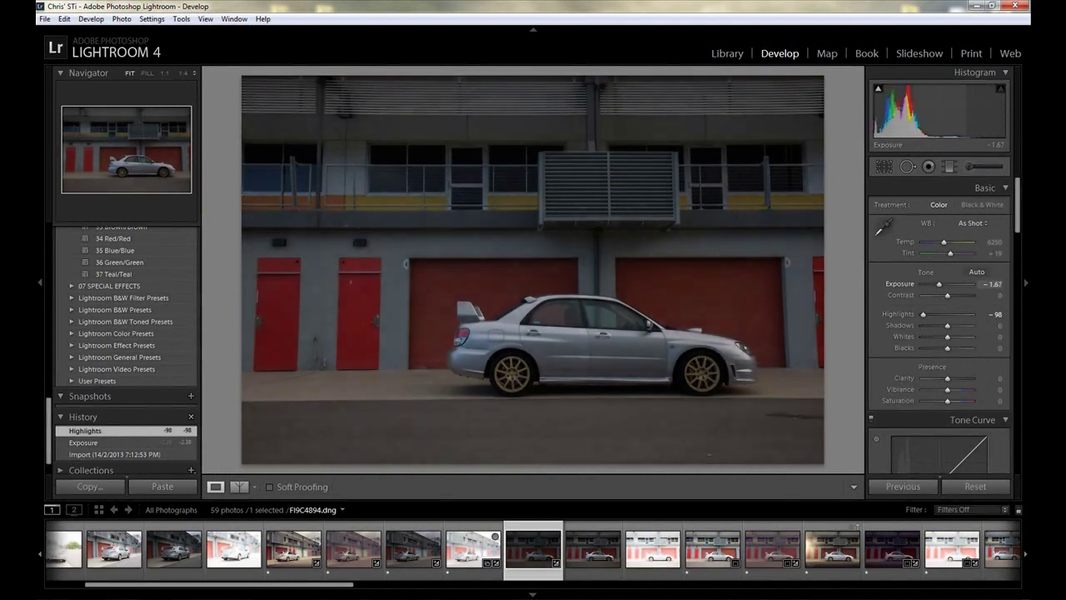
pyautogui.moveTo(944, 241); pyautogui.dragTo(956, 242)
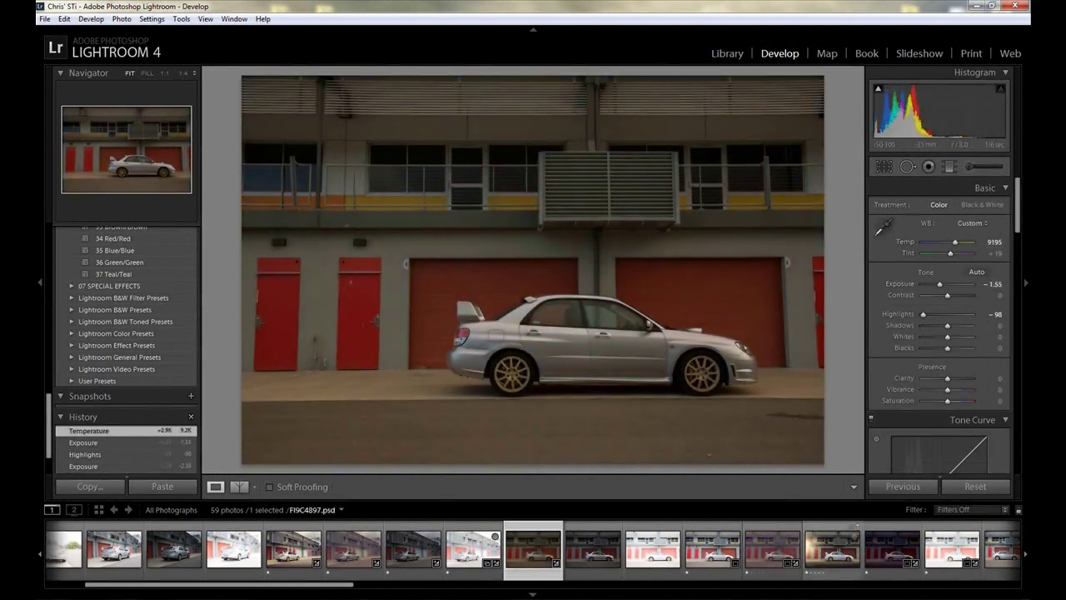
# Select the edited photo with the next three photos and synchronize all of its develop settings to them.
pyautogui.keyDown('shift'); pyautogui.click(712, 550); pyautogui.keyUp('shift')
pyautogui.click(909, 486)
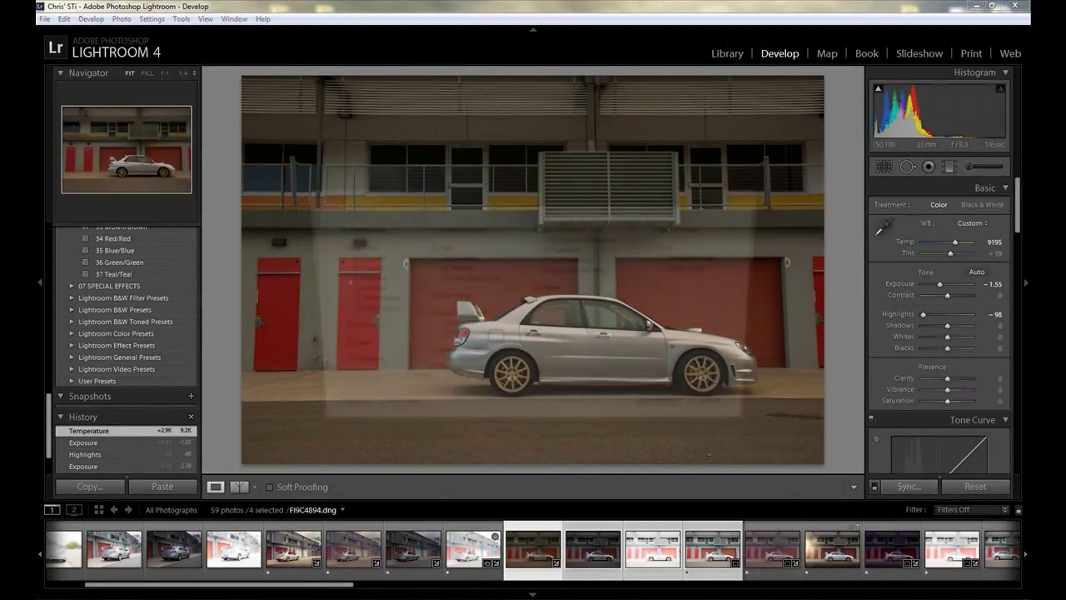
pyautogui.click(333, 414)
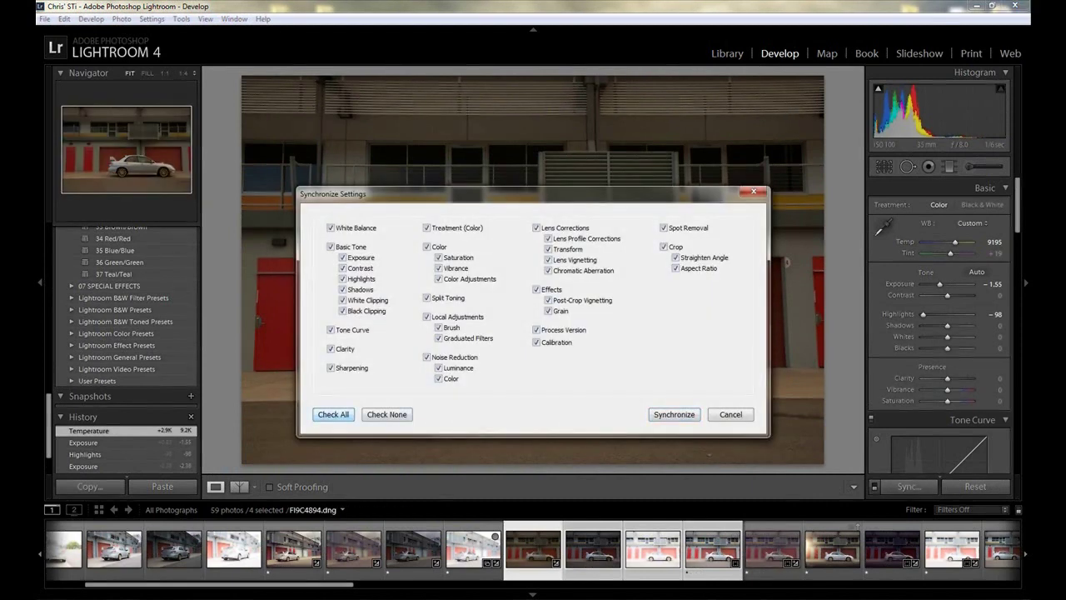
pyautogui.click(674, 415)
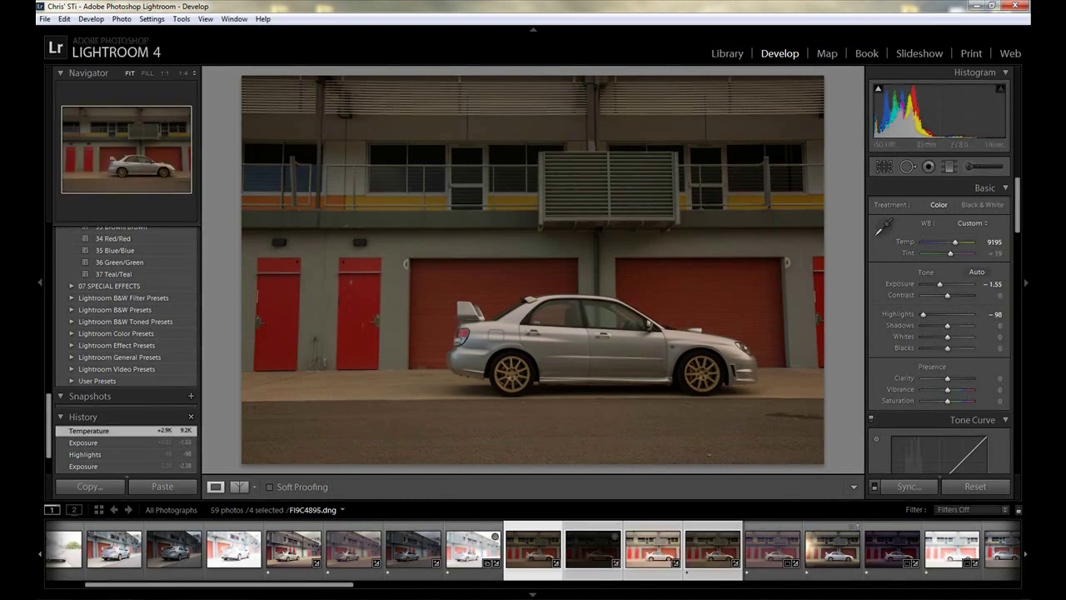
# Check the synchronized settings on the last two of the four selected photos.
pyautogui.click(652, 550)
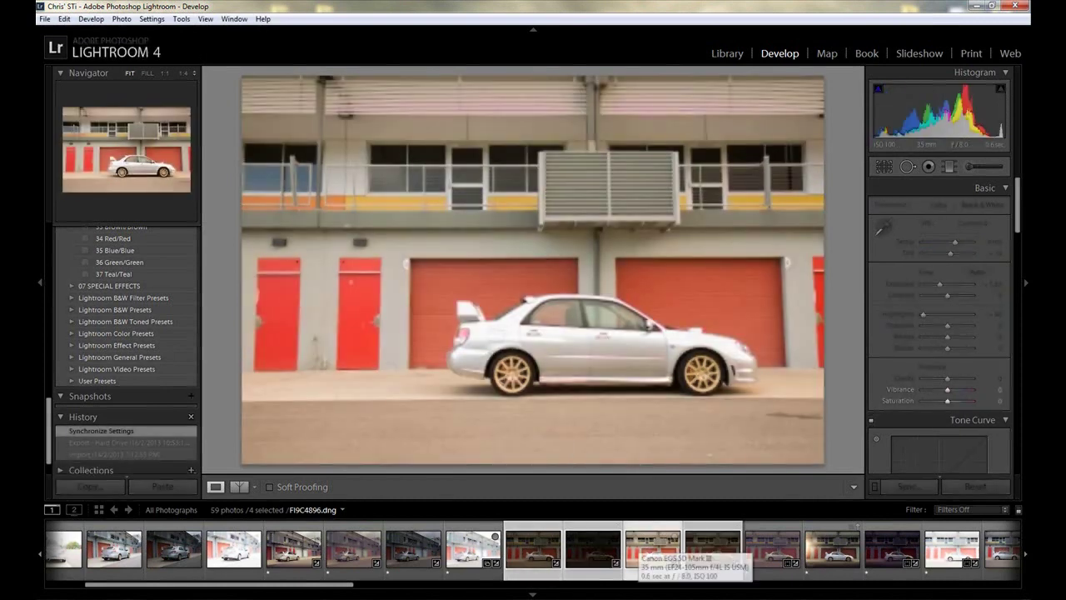
pyautogui.click(712, 548)
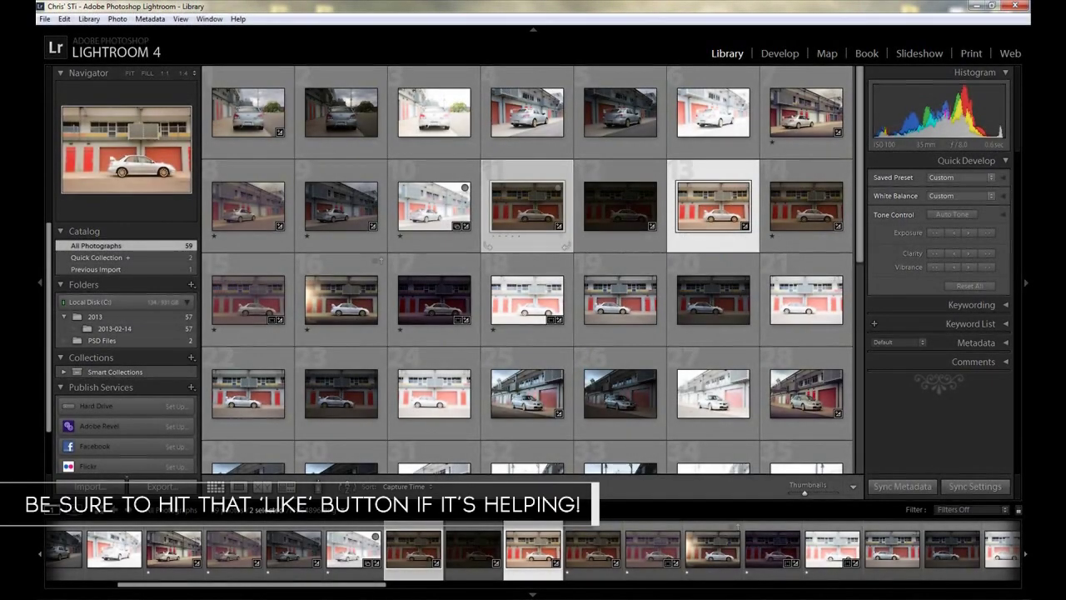
# Select FI9C4894.dng, FI9C4896.dng and FI9C4897.dng in the Library grid and compare them in Survey view.
pyautogui.hotkey('ctrl', 'd')
pyautogui.click(713, 206)
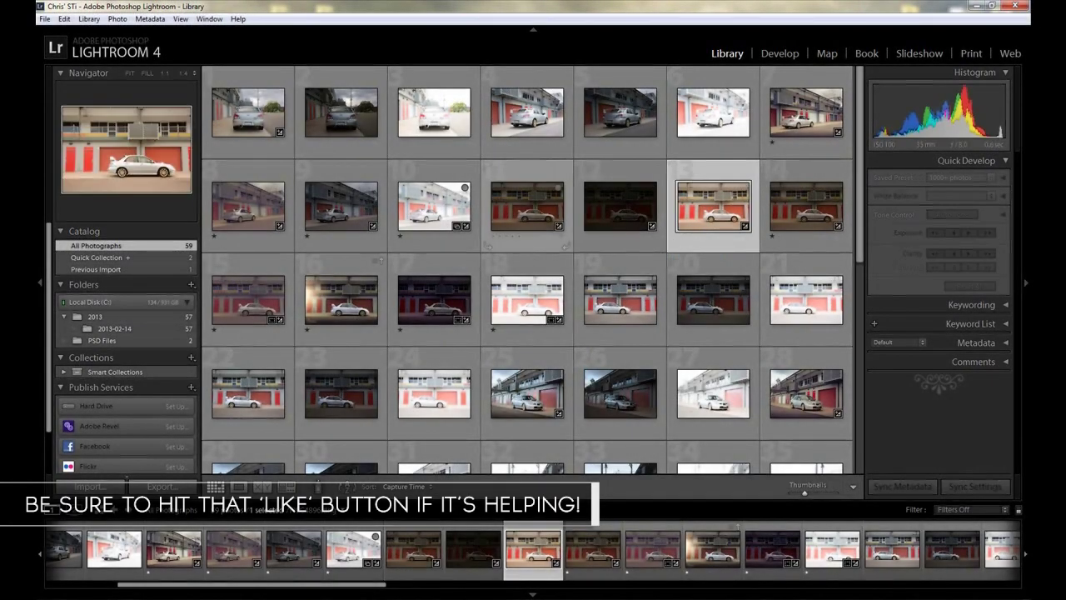
pyautogui.keyDown('ctrl'); pyautogui.click(527, 206); pyautogui.keyUp('ctrl')
pyautogui.keyDown('ctrl'); pyautogui.click(805, 206); pyautogui.keyUp('ctrl')
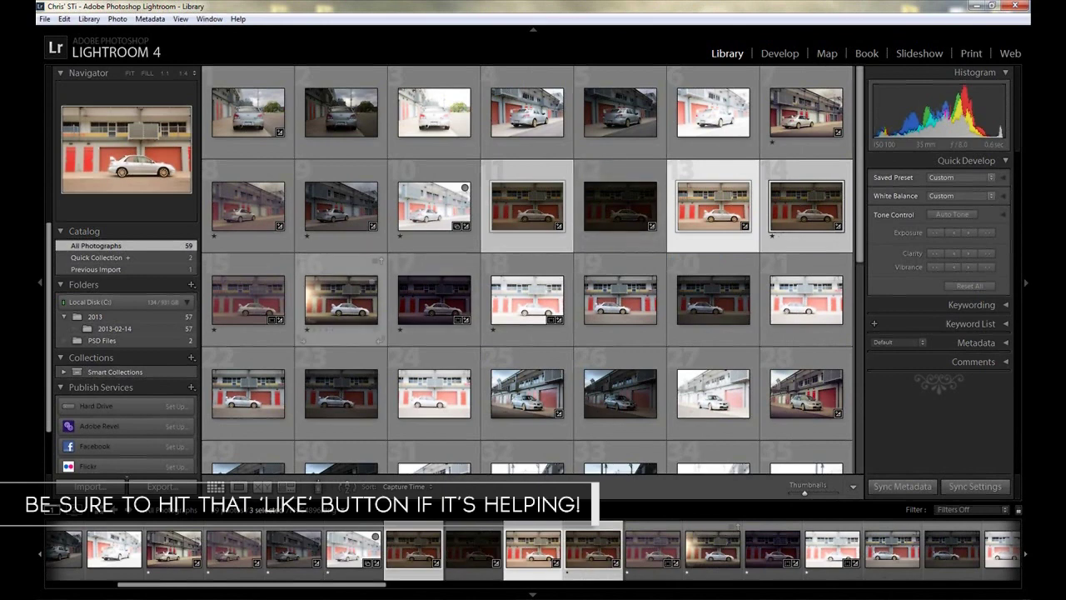
pyautogui.click(286, 487)
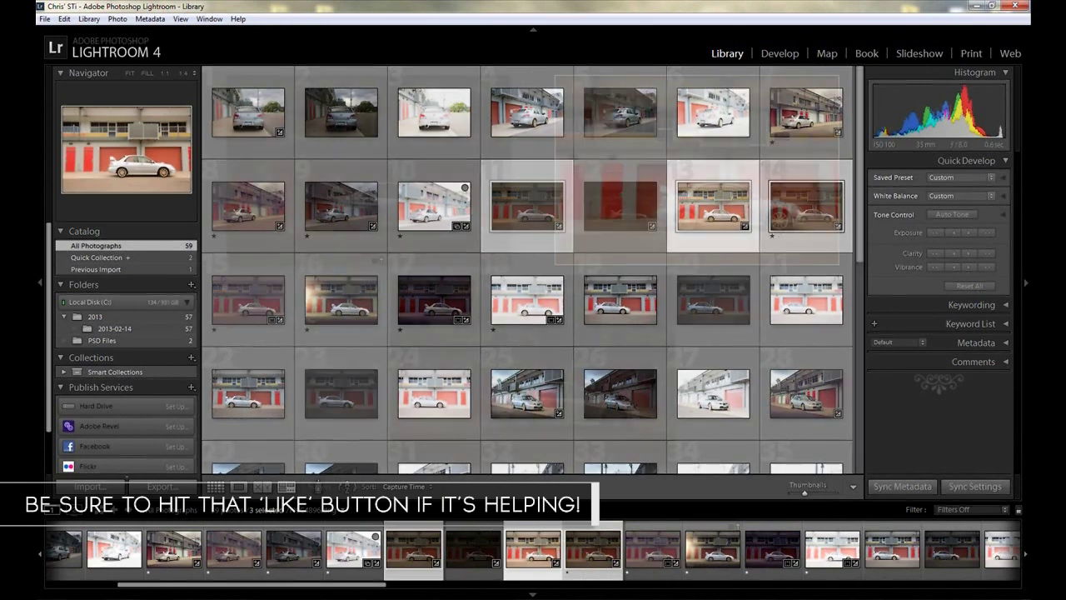
pyautogui.click(368, 170)
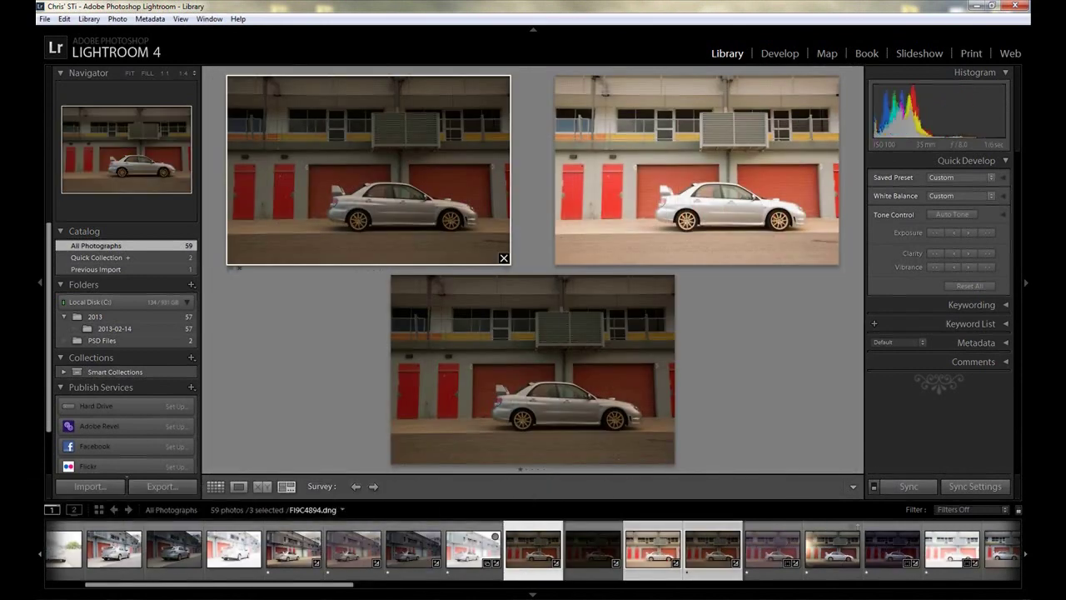
pyautogui.click(533, 369)
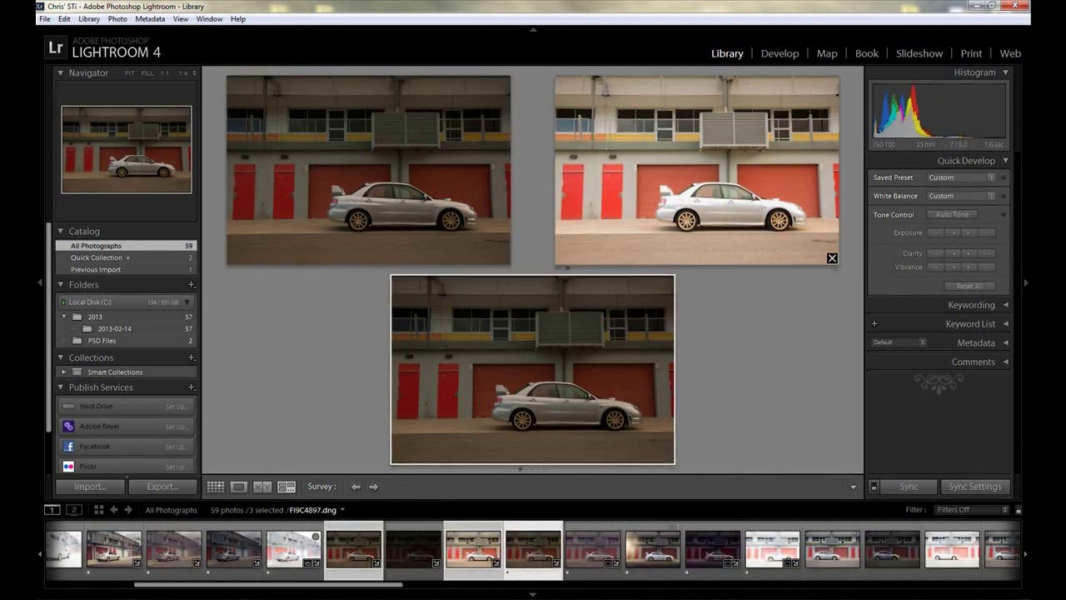
pyautogui.click(696, 170)
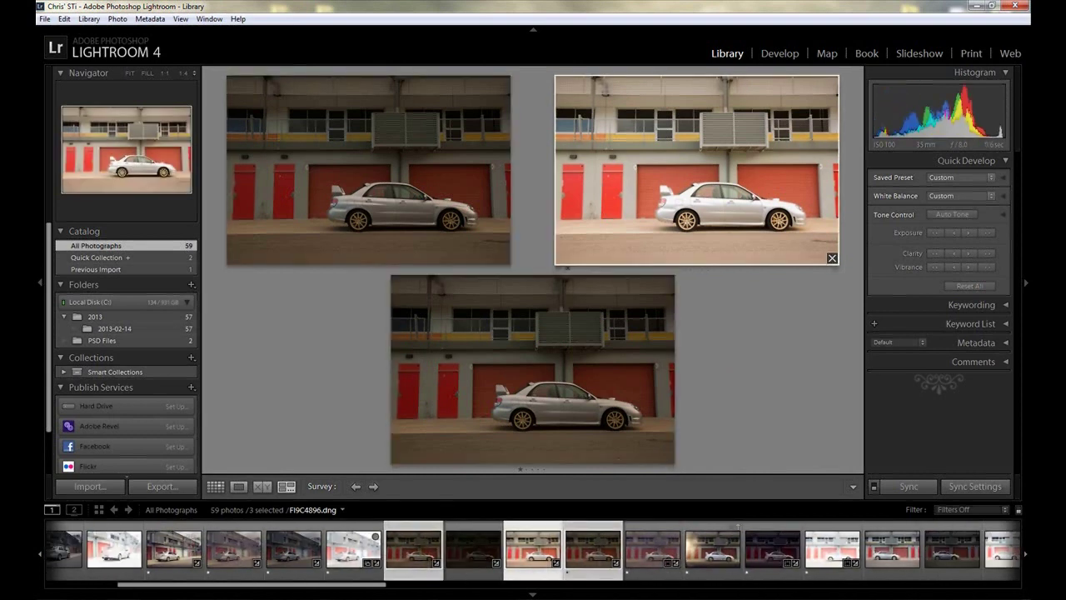
# Inspect the car in FI9C4891.dng at 1:4 zoom in Develop's split Before & After comparison.
pyautogui.click(780, 53)
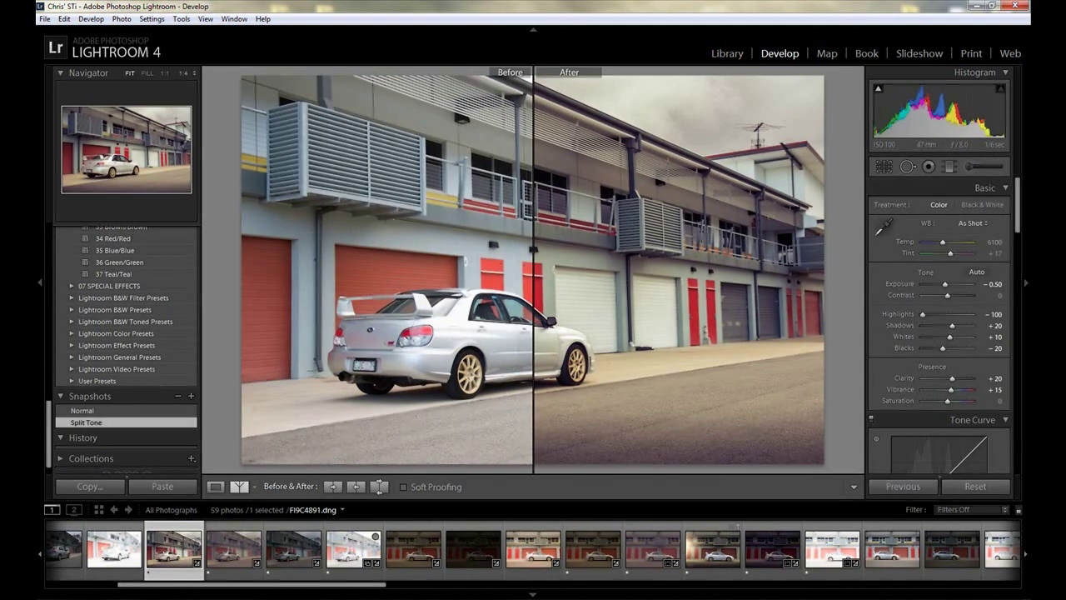
pyautogui.press('z')
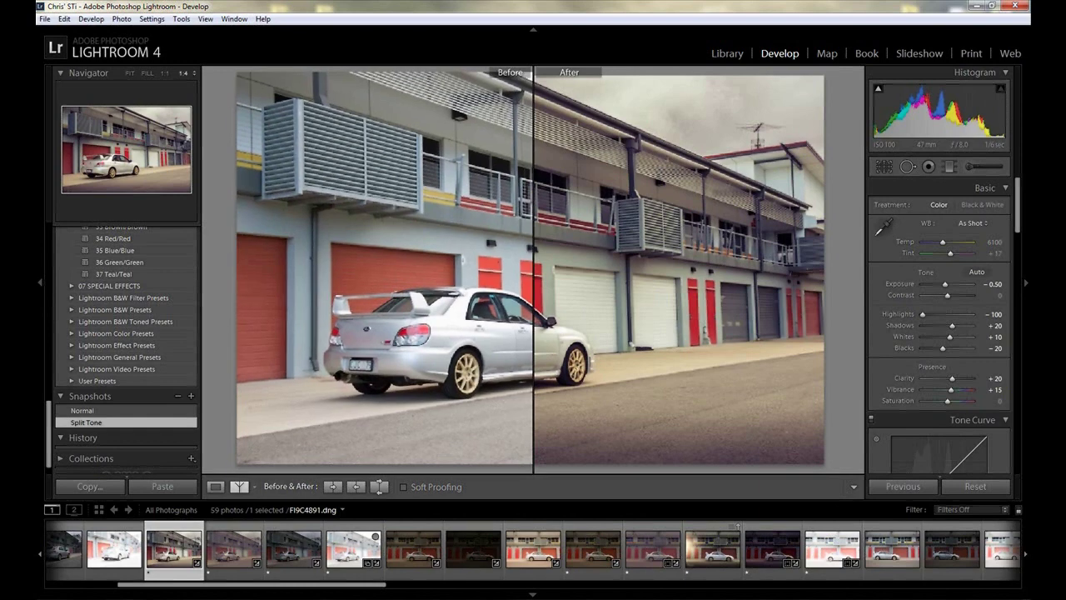
pyautogui.press('z')
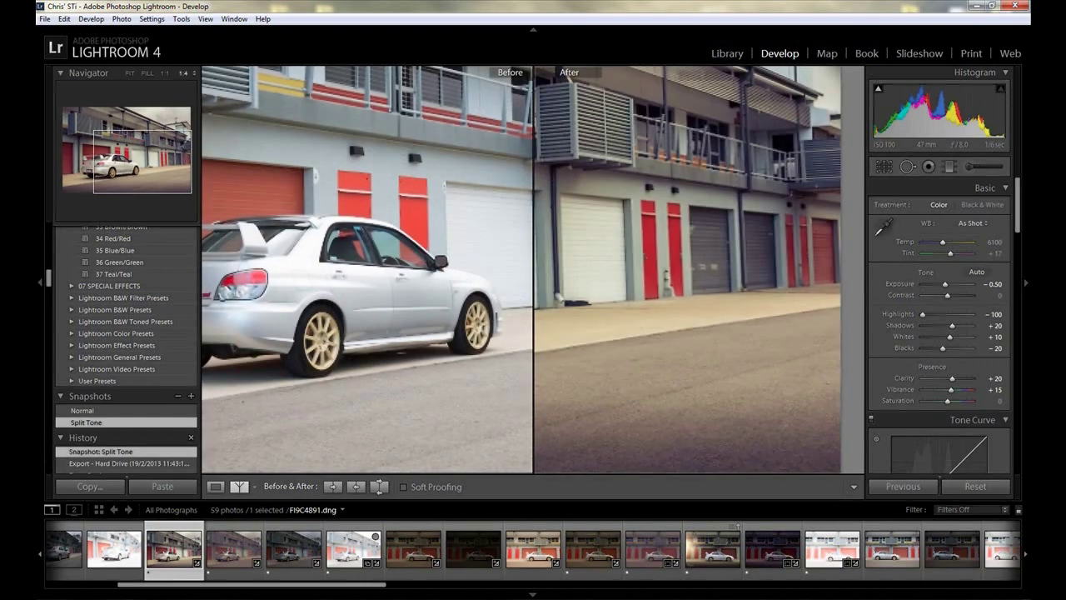
pyautogui.moveTo(438, 334); pyautogui.dragTo(629, 346)
pyautogui.moveTo(596, 295); pyautogui.dragTo(638, 294)
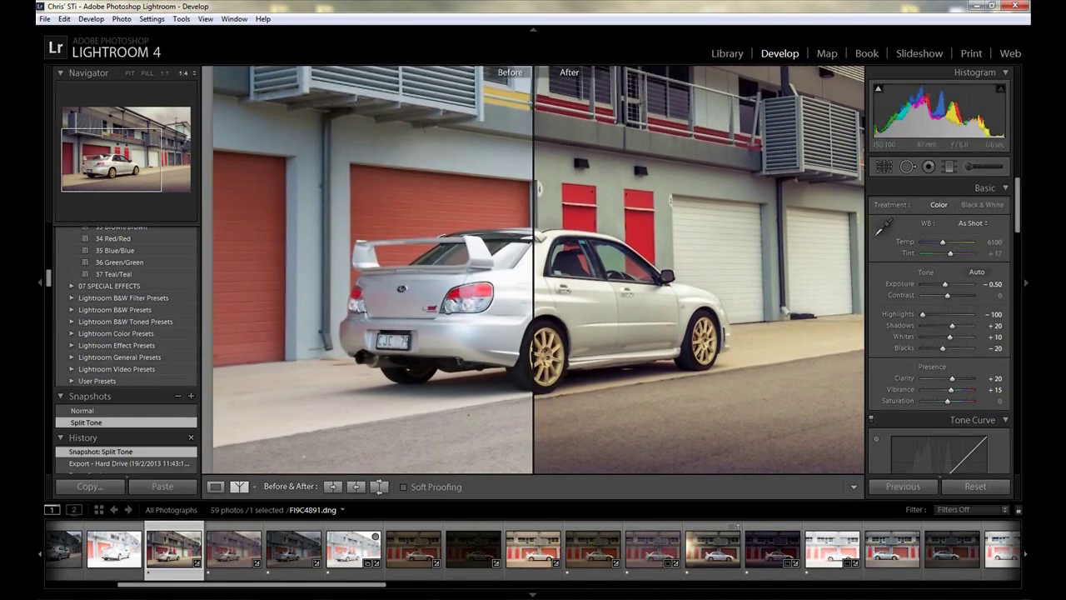
# Compare the Before and After versions of FI9C4891.dng in the stacked and side-by-side layouts, both split and as full images.
pyautogui.click(239, 487)
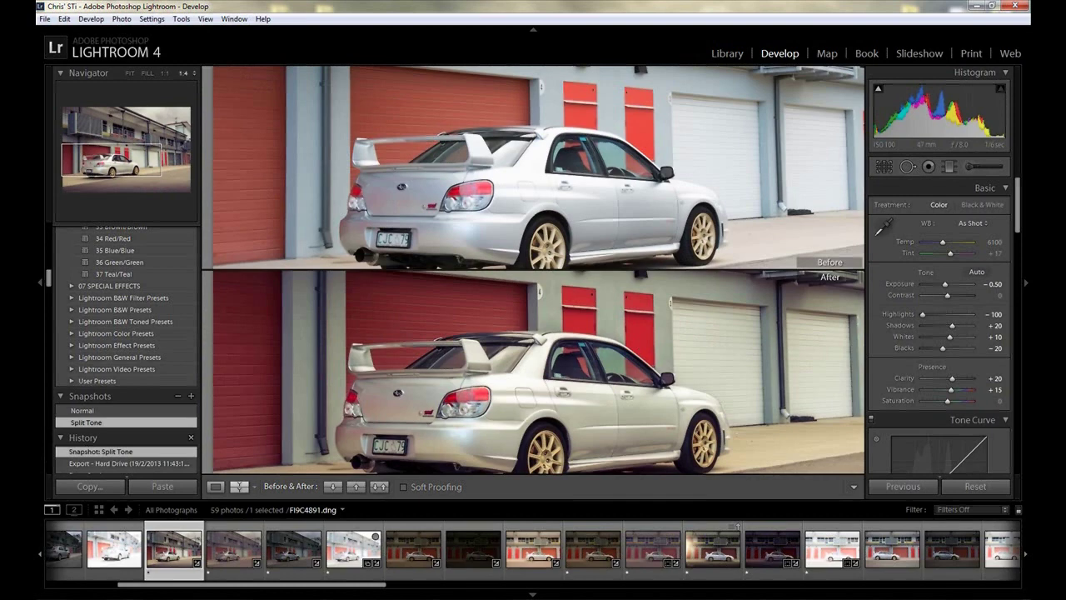
pyautogui.press('z')
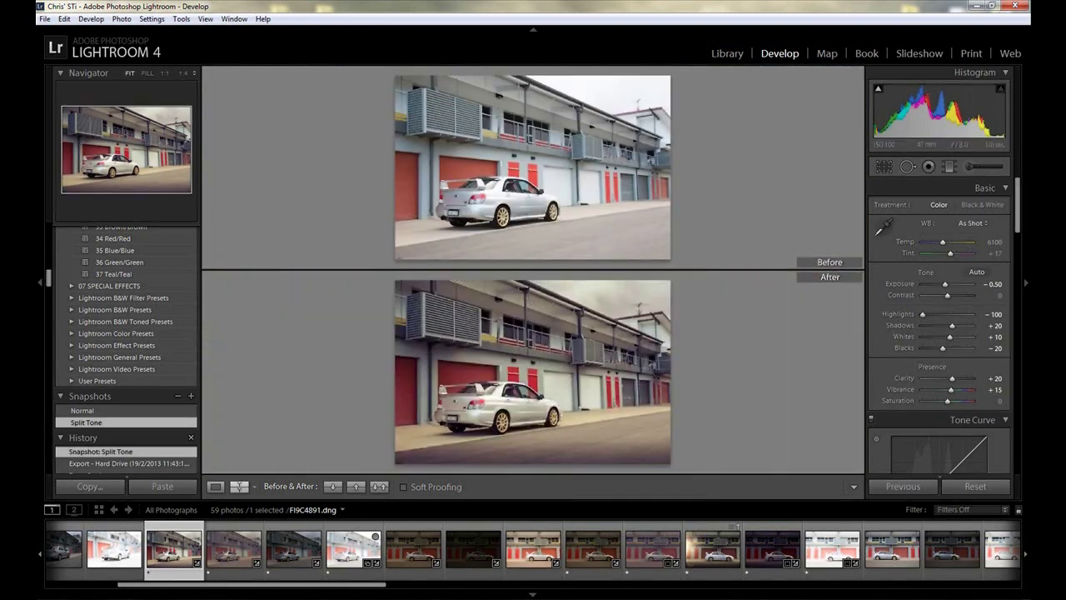
pyautogui.hotkey('alt', 'y')
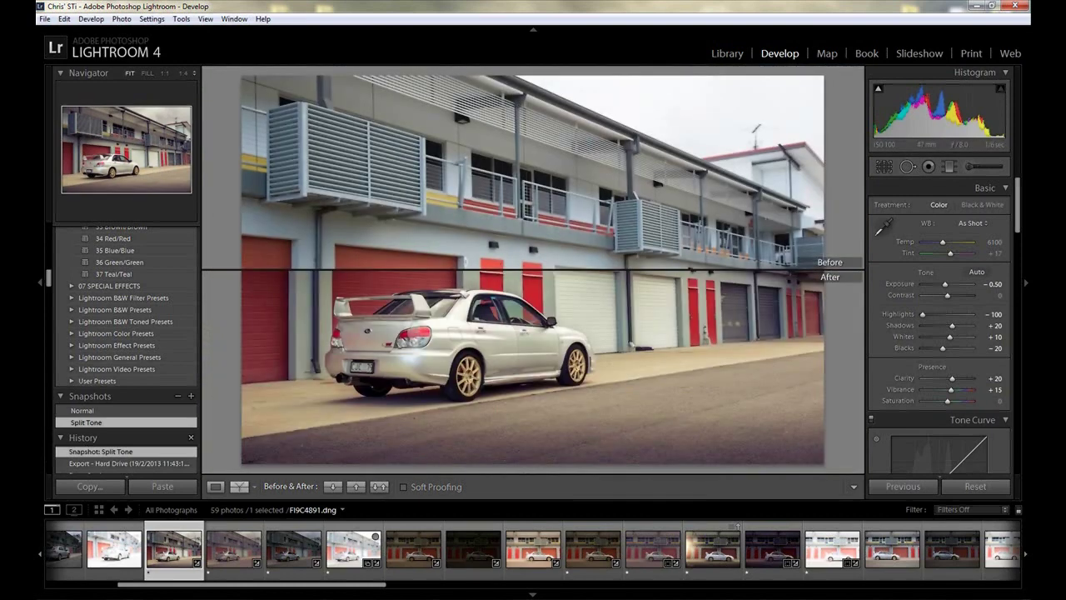
pyautogui.press('y')
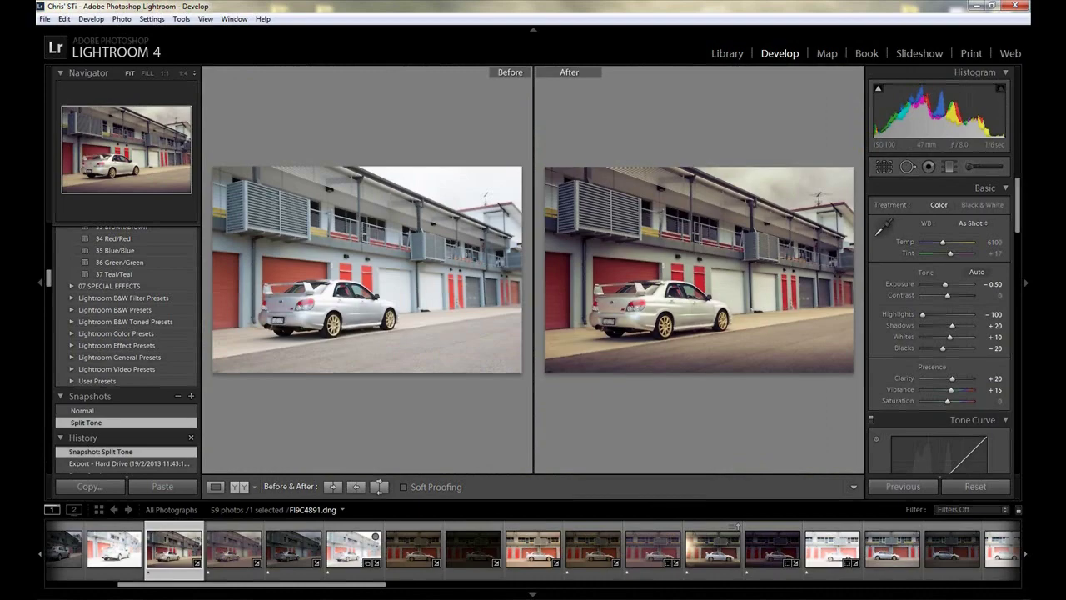
pyautogui.hotkey('shift', 'y')
pyautogui.hotkey('alt', 'y')
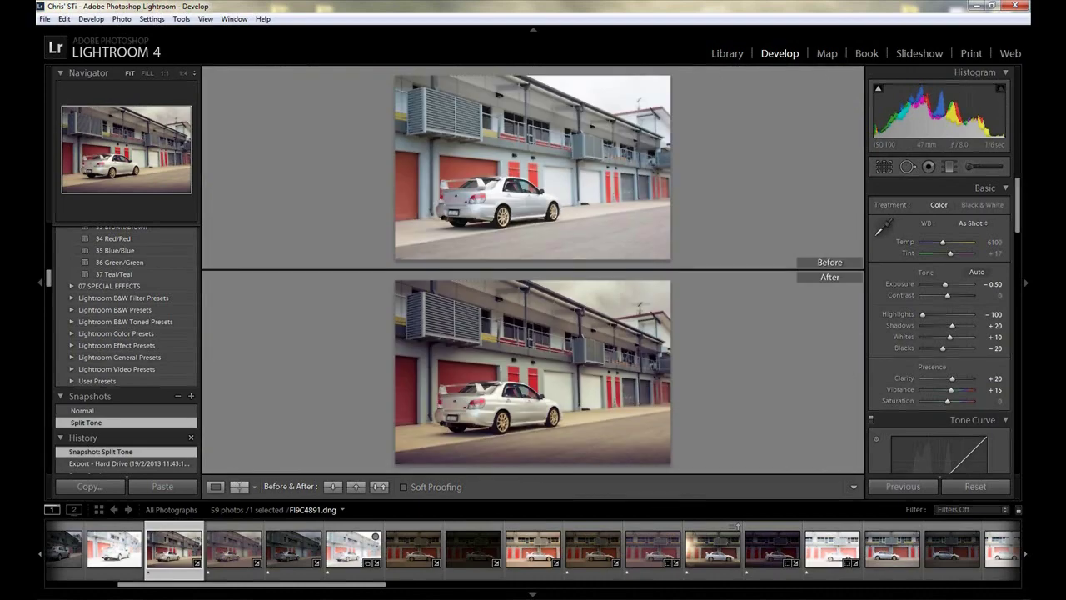
pyautogui.hotkey('shift', 'y')
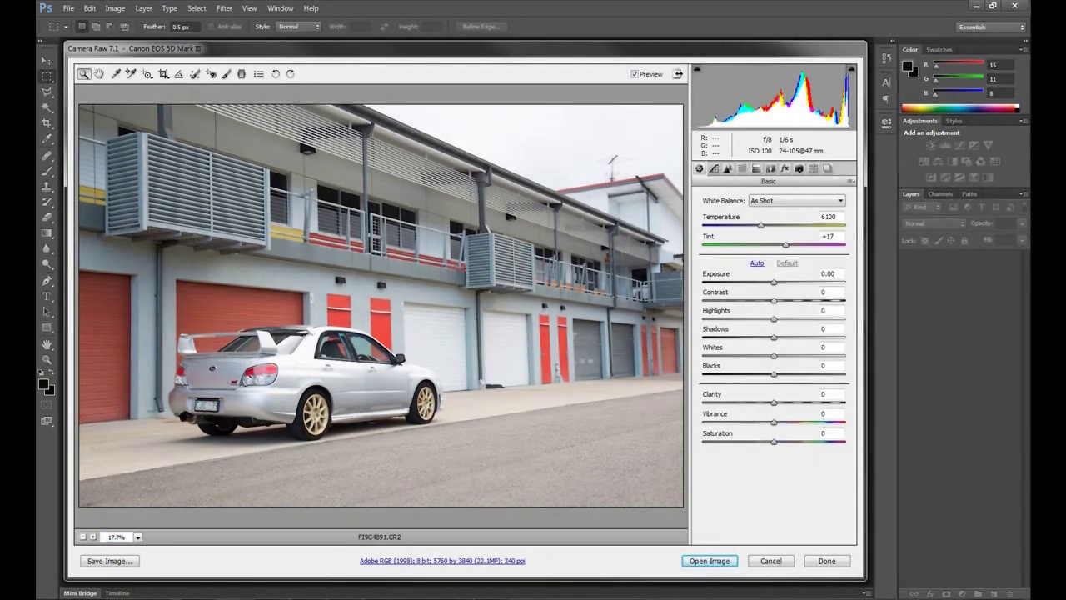
# In Camera Raw, set FI9C4891.CR2 to Exposure -0.65, Highlights -100, Clarity +21 and Saturation -15, and open the image in Photoshop.
pyautogui.moveTo(774, 282); pyautogui.dragTo(764, 282)
pyautogui.moveTo(774, 319); pyautogui.dragTo(702, 318)
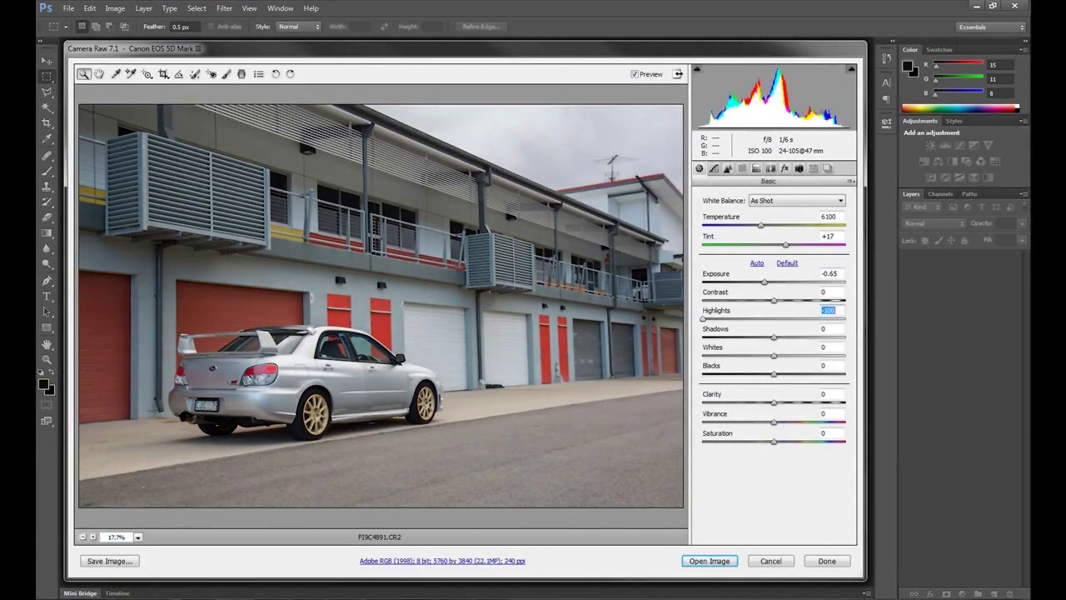
pyautogui.moveTo(773, 402); pyautogui.dragTo(789, 402)
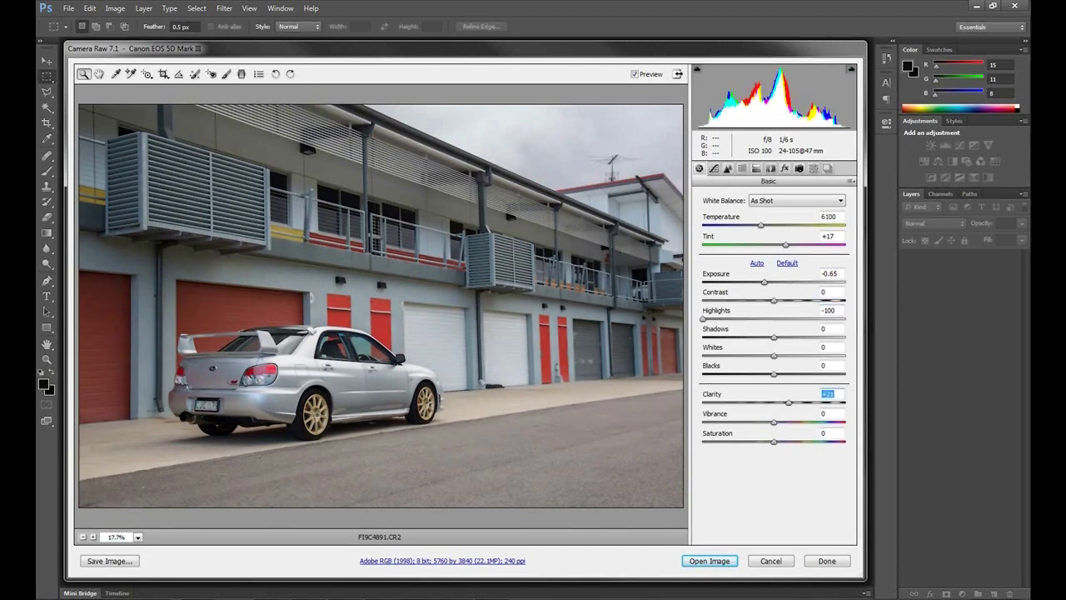
pyautogui.moveTo(774, 442); pyautogui.dragTo(763, 442)
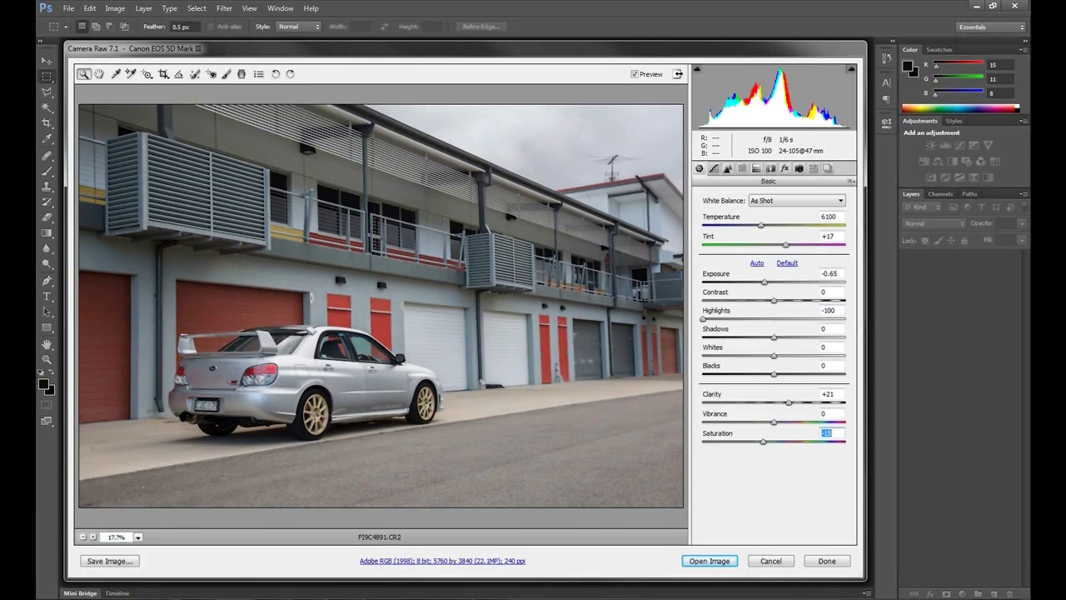
pyautogui.click(709, 561)
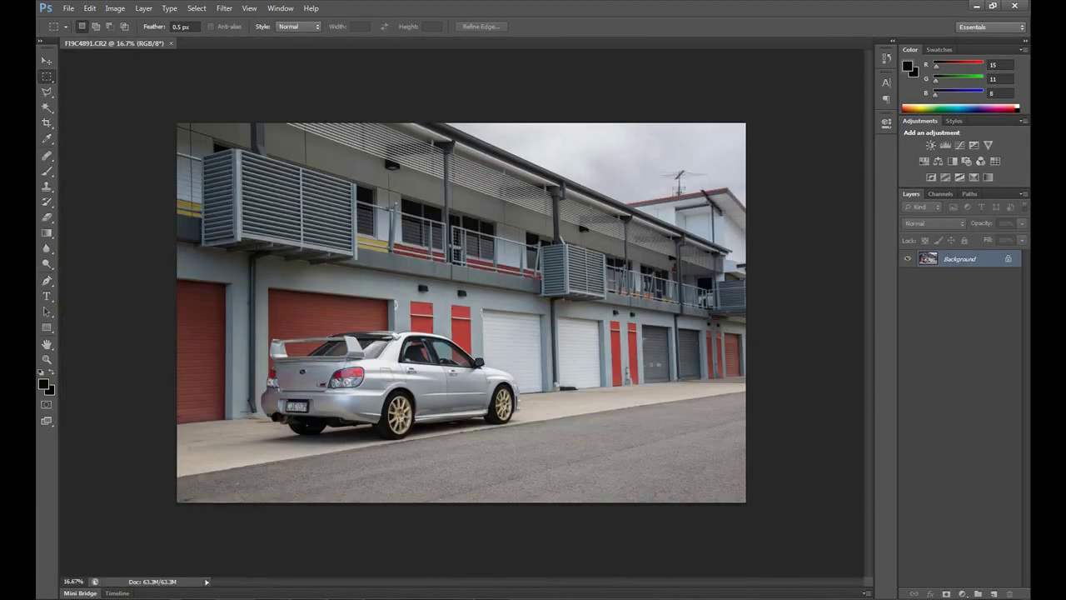
# Add a Curves adjustment layer and shape a gentle S-curve on RGB by lowering the shadows and raising the highlights.
pyautogui.click(962, 594)
pyautogui.click(943, 403)
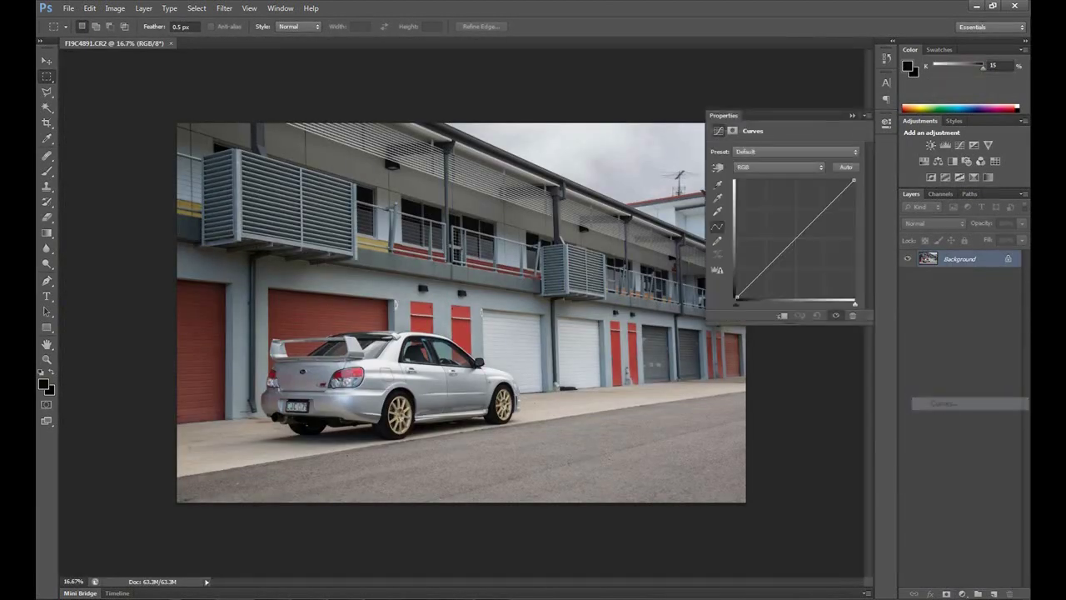
pyautogui.moveTo(765, 268); pyautogui.dragTo(765, 275)
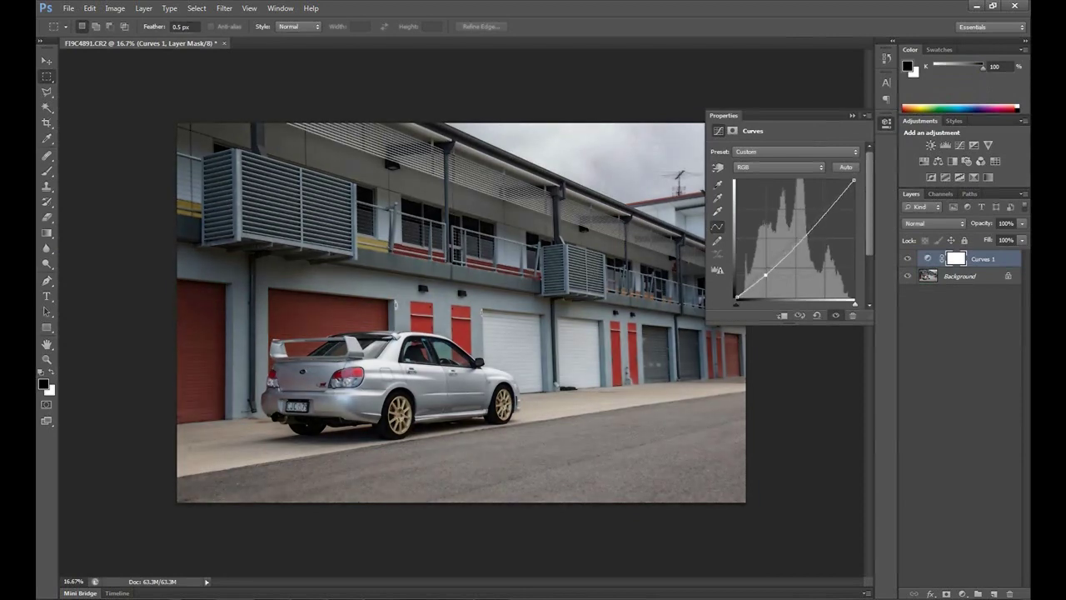
pyautogui.moveTo(821, 216); pyautogui.dragTo(825, 202)
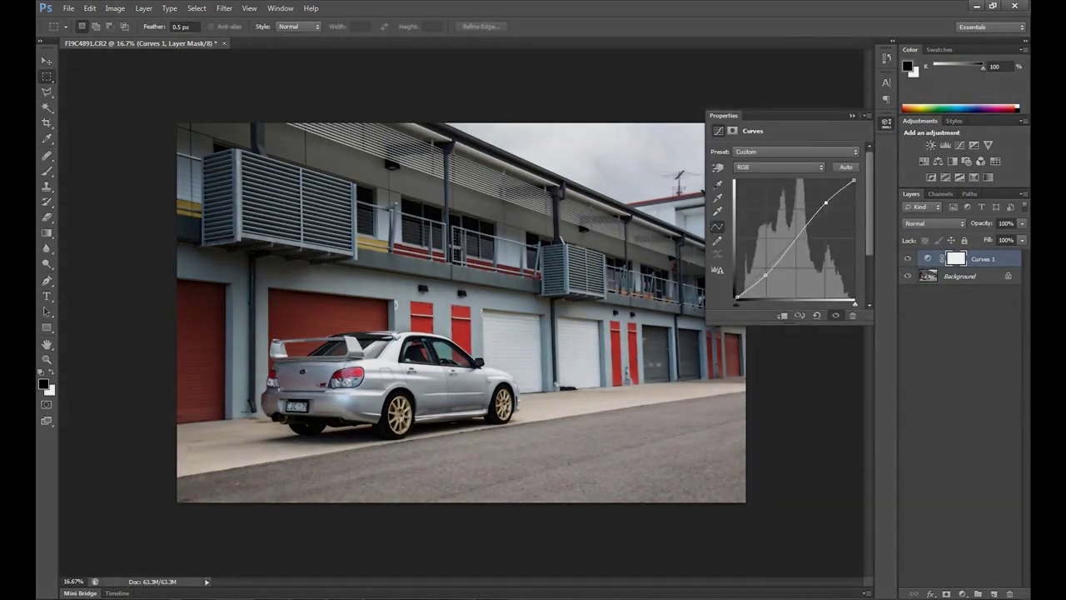